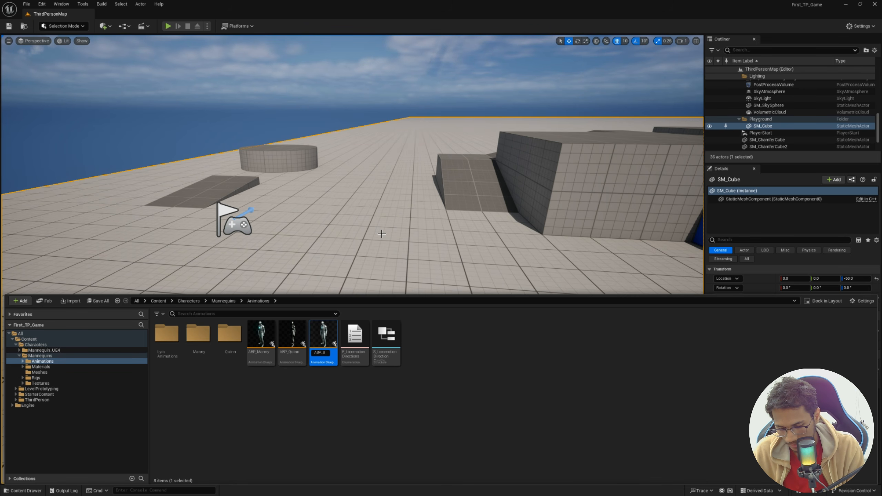
Step: Name the selected animation blueprint ABP_Base and view its LocomotionSM state machine
{"action": "type", "text": "ase"}
{"action": "key", "text": "Return"}
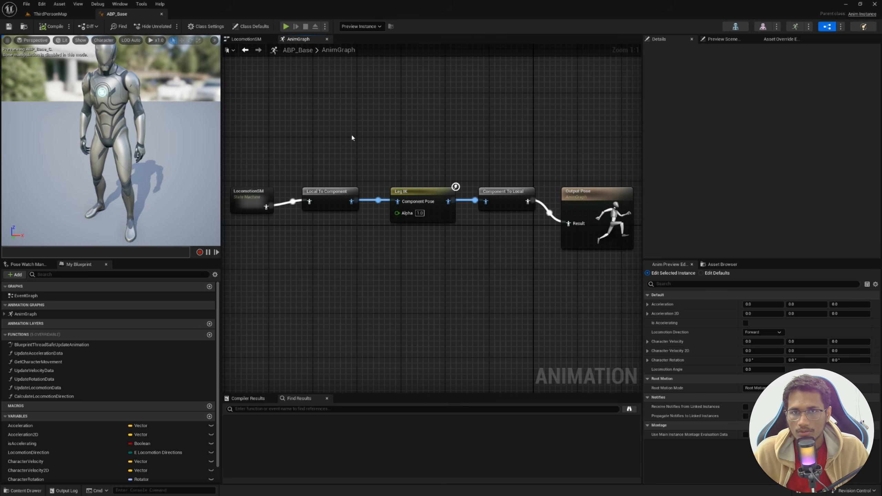
{"action": "double_click", "coordinate": [267, 192]}
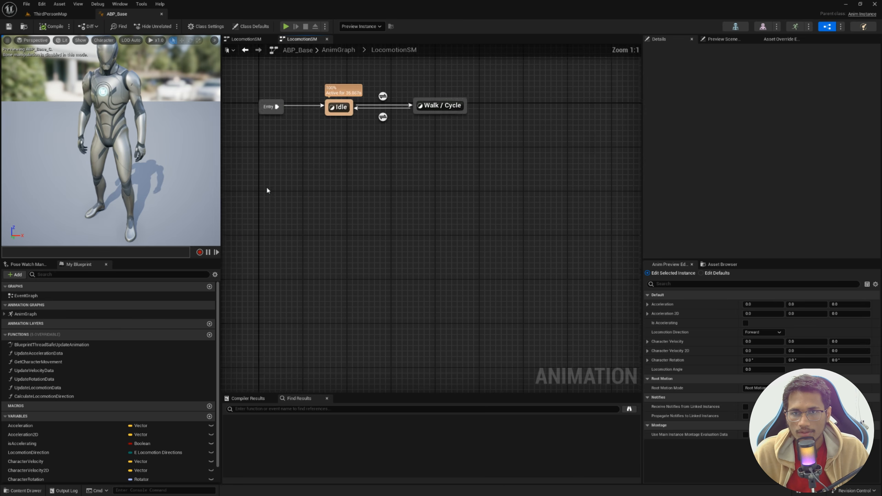
{"action": "double_click", "coordinate": [509, 217]}
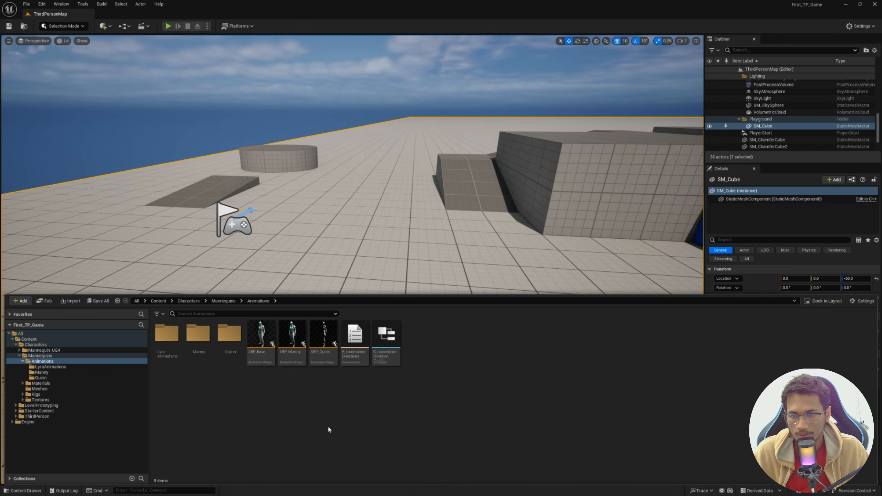
Step: Create a new folder named Locomotion inside the mannequin's Animations folder
{"action": "right_click", "coordinate": [226, 386]}
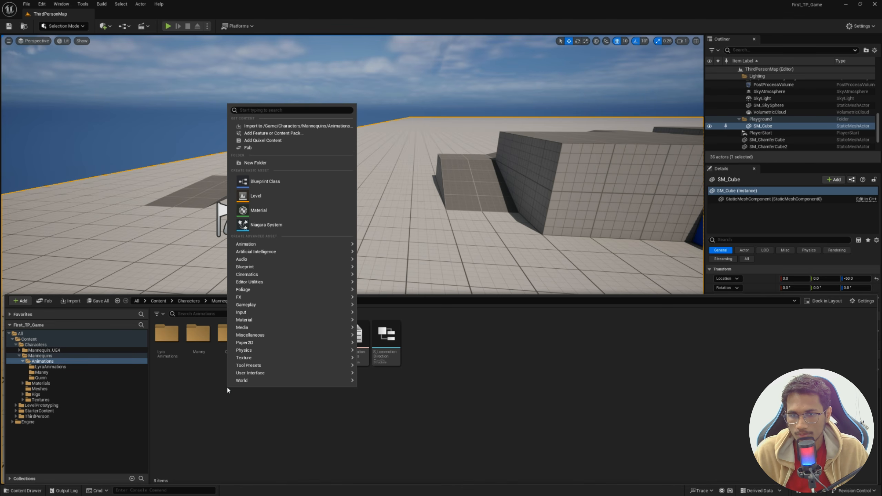
{"action": "left_click", "coordinate": [246, 163]}
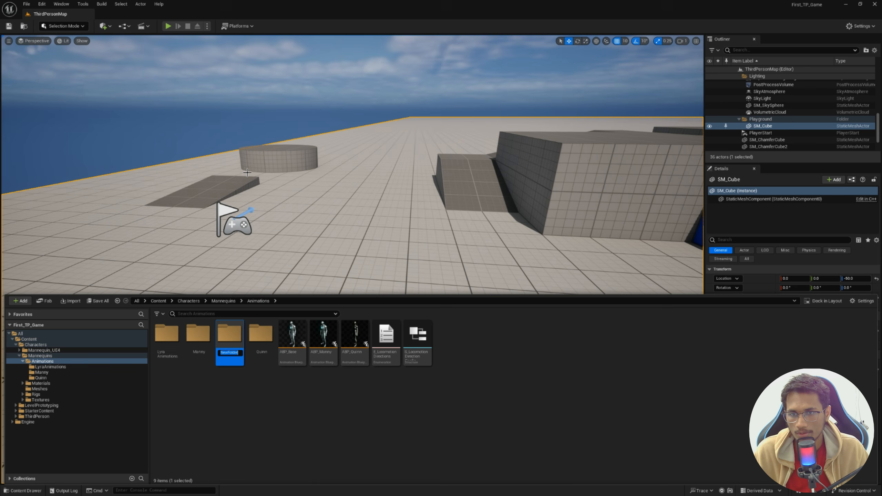
{"action": "type", "text": "Locomotio"}
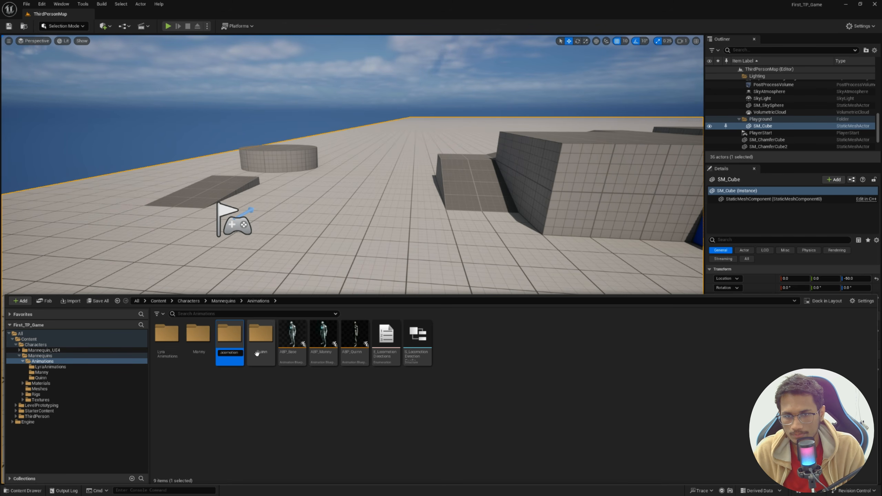
{"action": "type", "text": "n"}
{"action": "key", "text": "Return"}
Step: Create an Animation Layer Interface named ALI_LocomotionLayers inside the Locomotion folder
{"action": "double_click", "coordinate": [167, 339]}
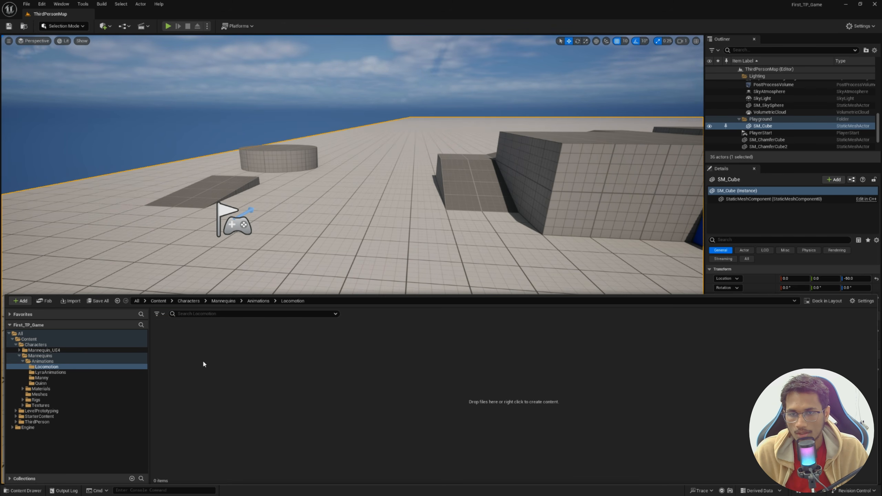
{"action": "right_click", "coordinate": [202, 354]}
{"action": "mouse_move", "coordinate": [252, 211]}
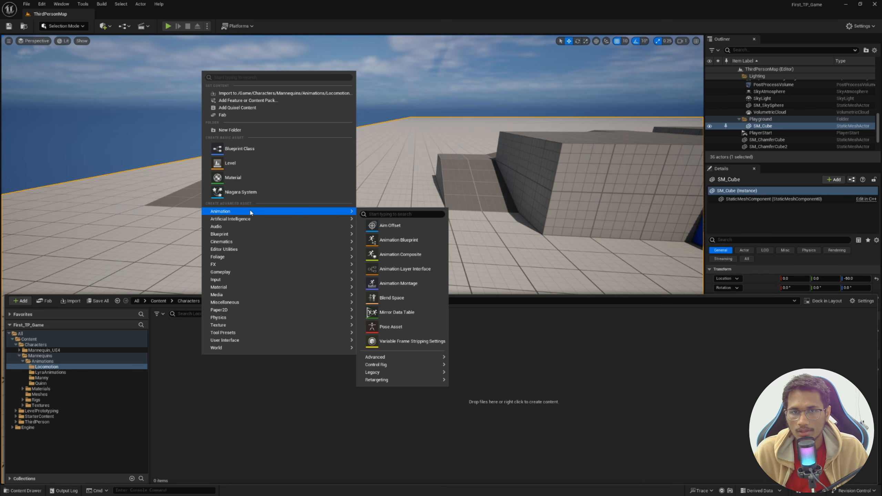
{"action": "left_click", "coordinate": [417, 270]}
{"action": "type", "text": "ALI"}
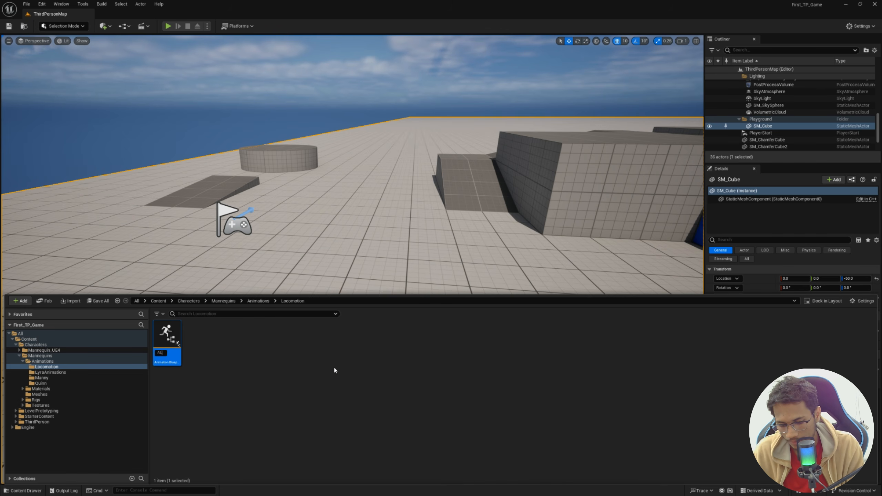
{"action": "type", "text": "_"}
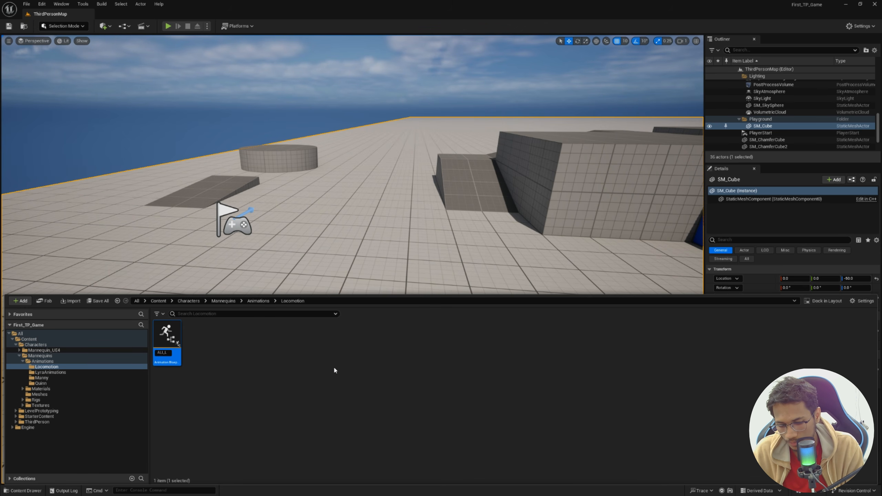
{"action": "type", "text": "LocomotionL"}
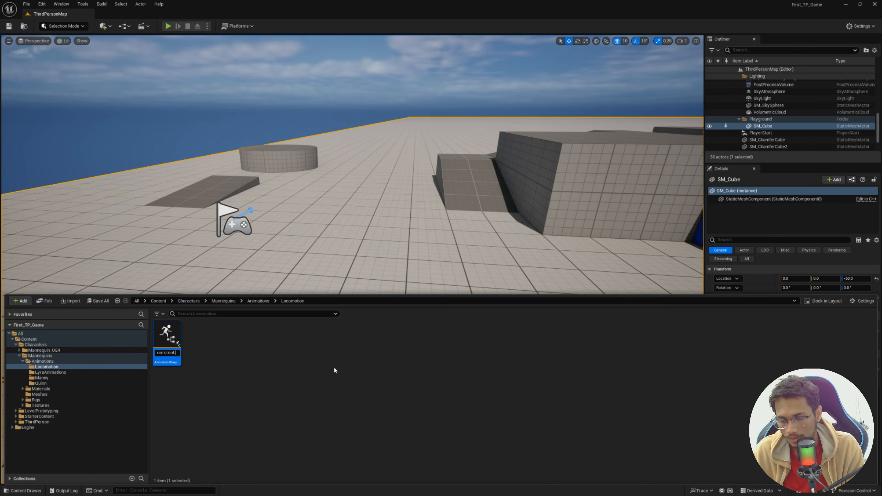
{"action": "type", "text": "ayers"}
{"action": "key", "text": "Return"}
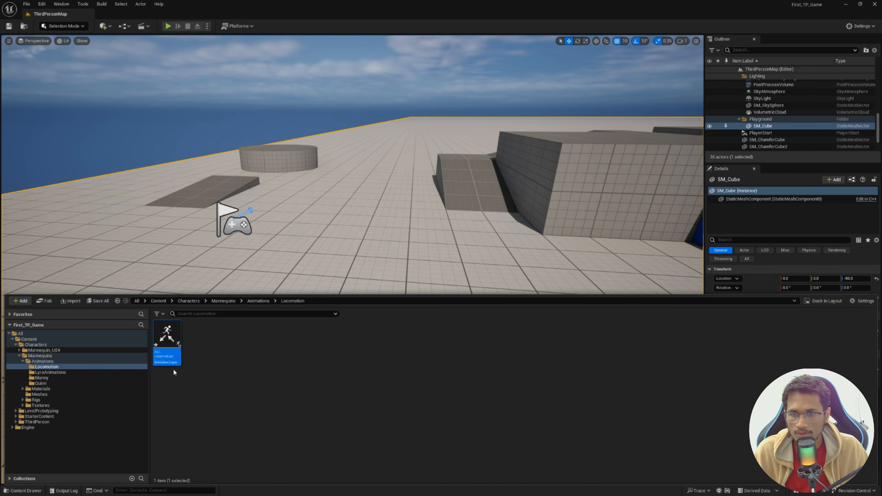
Step: Open ALI_LocomotionLayers and rename its default animation layer as Locomotion_Idle
{"action": "double_click", "coordinate": [168, 342]}
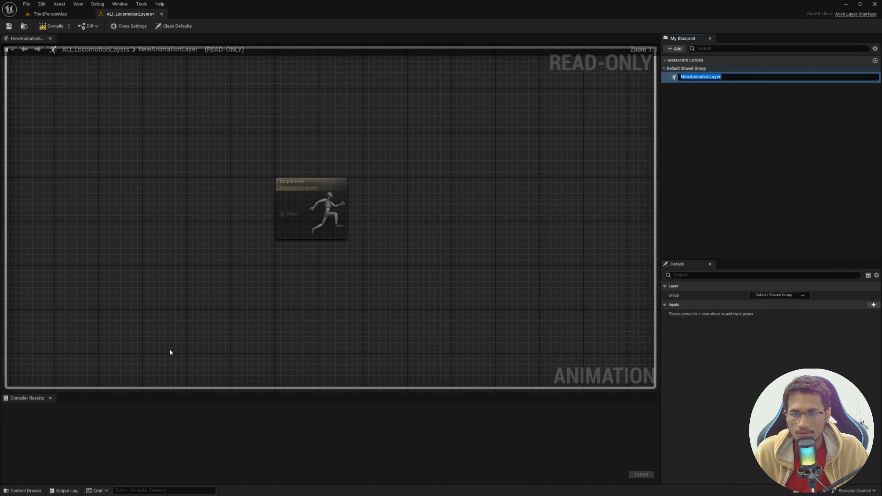
{"action": "left_click", "coordinate": [677, 85]}
{"action": "left_click", "coordinate": [693, 79]}
{"action": "right_click", "coordinate": [693, 79]}
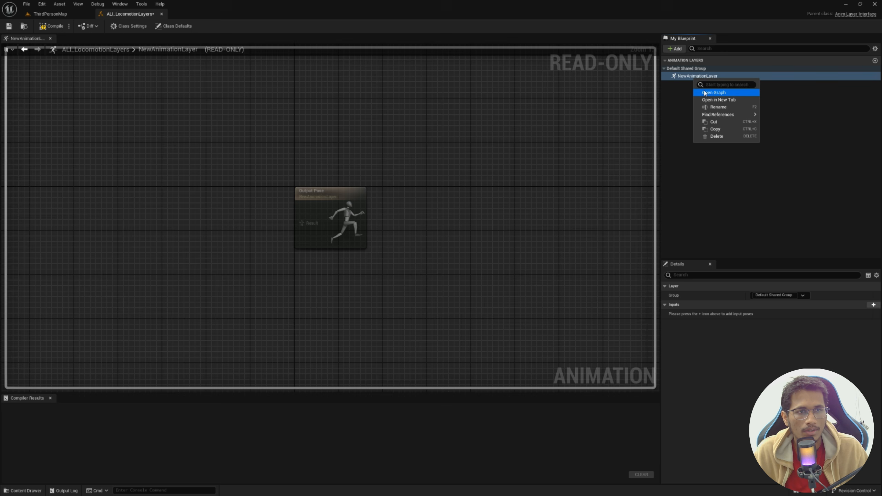
{"action": "left_click", "coordinate": [714, 109]}
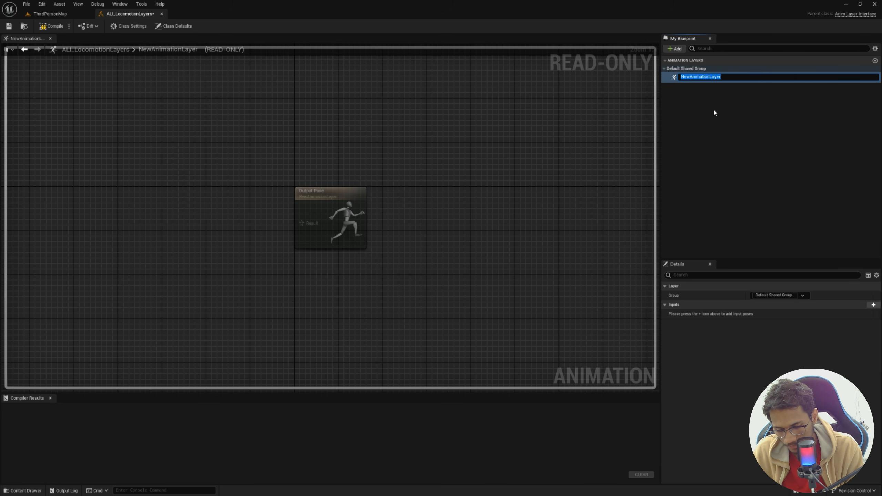
{"action": "type", "text": "Locomotion"}
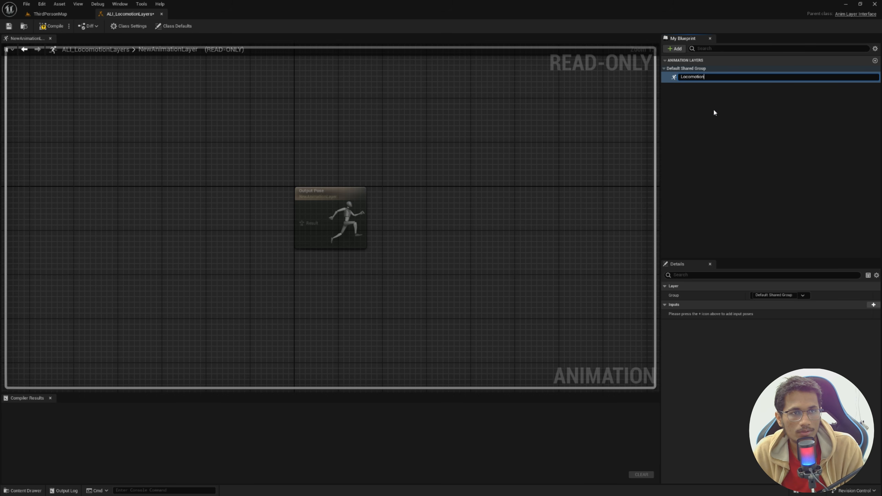
{"action": "type", "text": "_Idle"}
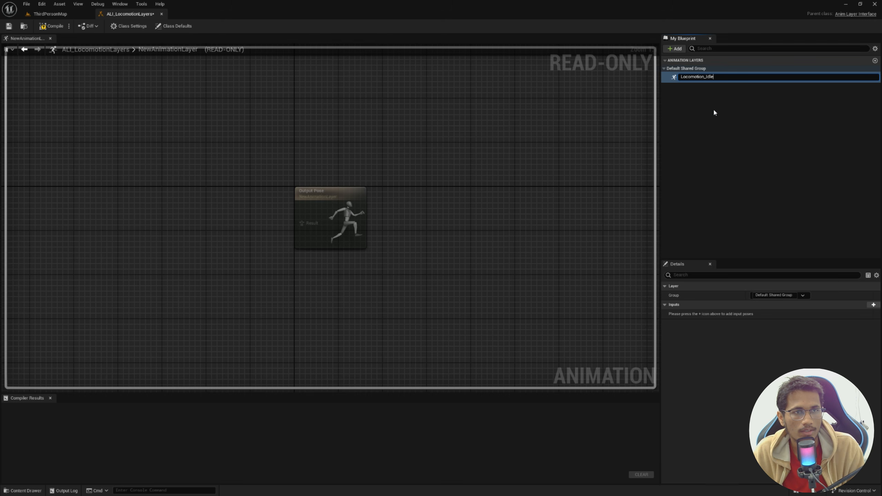
{"action": "key", "text": "Return"}
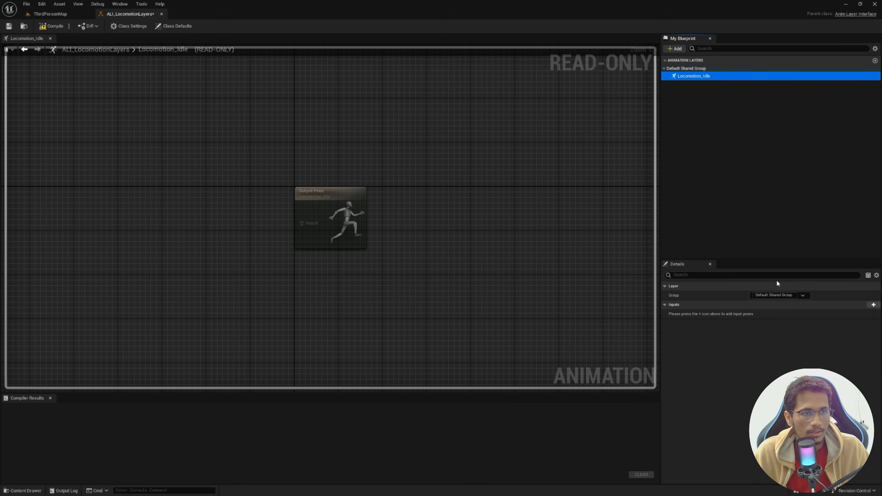
Step: Set the Locomotion_Idle layer's group to Ungrouped and compile the interface
{"action": "left_click", "coordinate": [786, 295]}
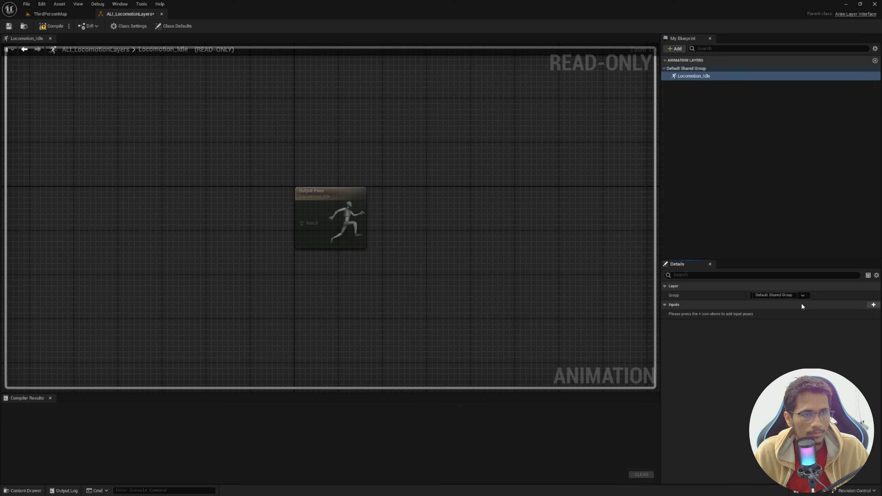
{"action": "left_click", "coordinate": [801, 298]}
{"action": "left_click", "coordinate": [787, 301]}
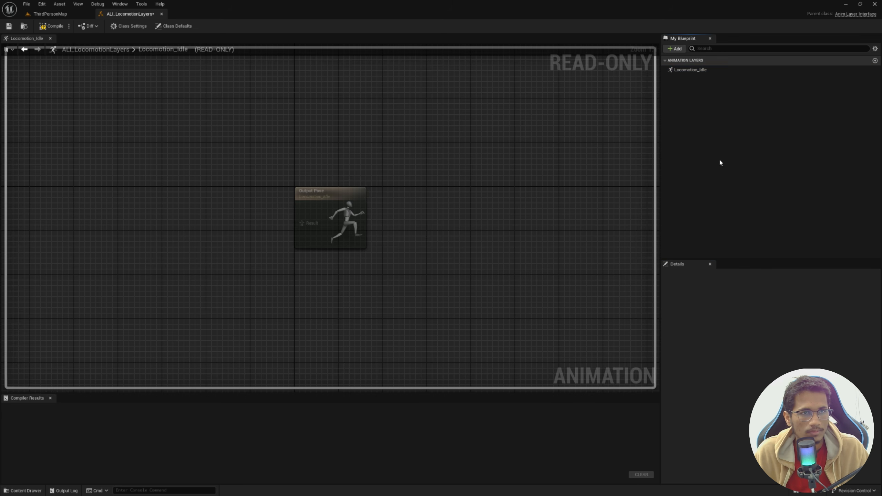
{"action": "left_click", "coordinate": [51, 26]}
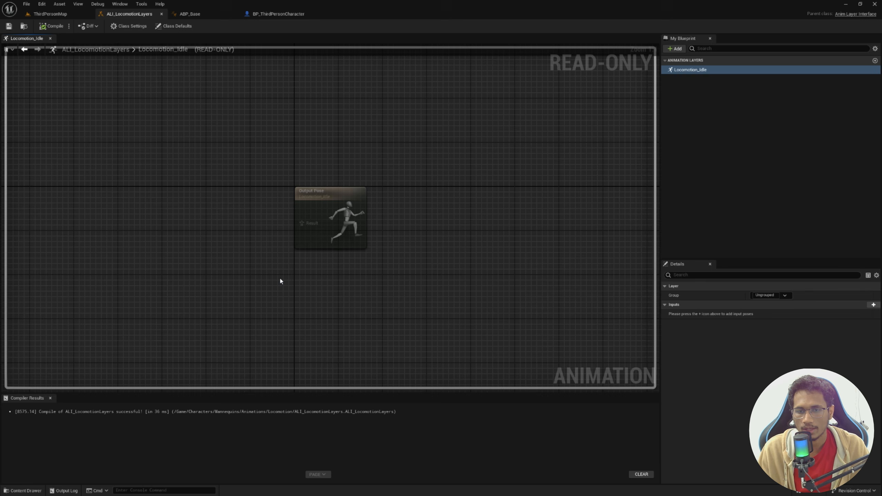
Step: Open BP_ThirdPersonCharacter from the ThirdPerson Blueprints folder and inspect its Mesh component's animation class
{"action": "key", "text": "ctrl+space"}
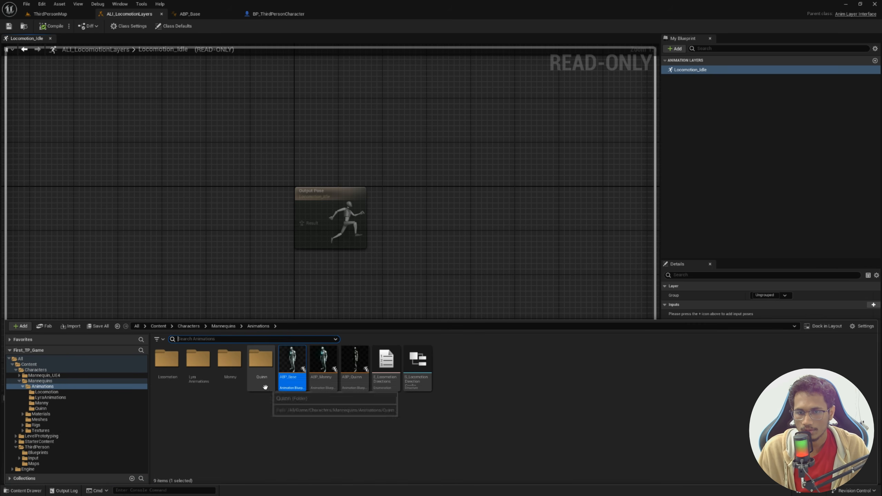
{"action": "left_click", "coordinate": [67, 454]}
{"action": "double_click", "coordinate": [164, 371]}
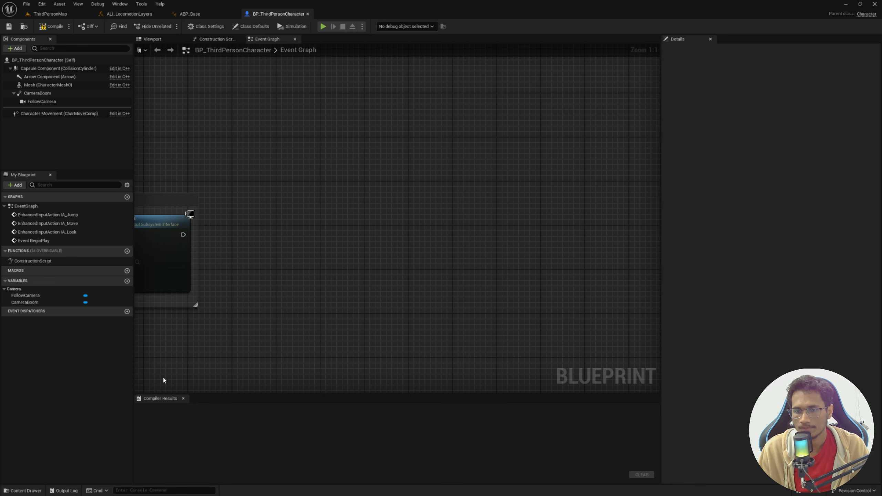
{"action": "left_click", "coordinate": [48, 85]}
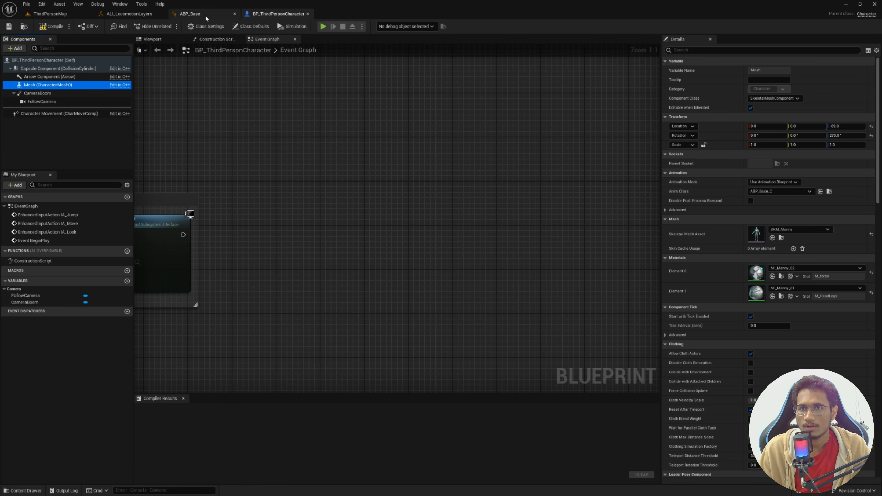
Step: Create an Animation Blueprint for the SK_Mannequin skeleton in the Locomotion folder, named ABP_LocomotionLayersBase
{"action": "left_click", "coordinate": [143, 15]}
{"action": "key", "text": "ctrl+space"}
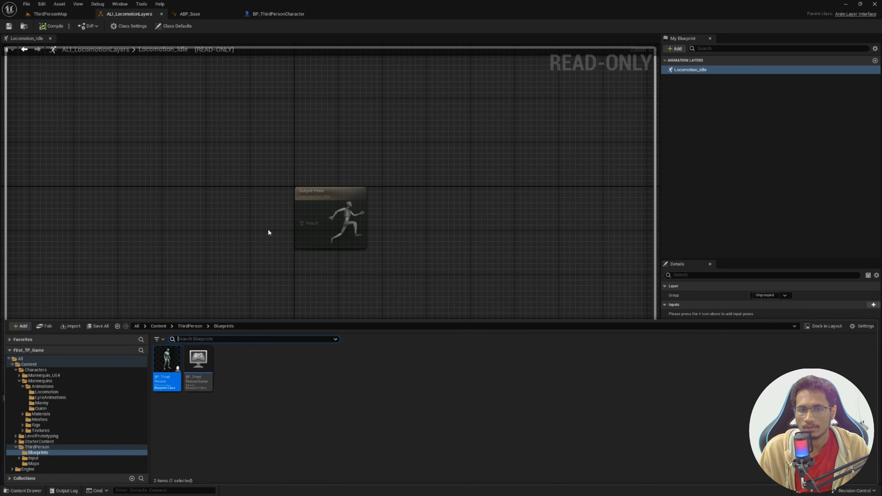
{"action": "left_click", "coordinate": [69, 392]}
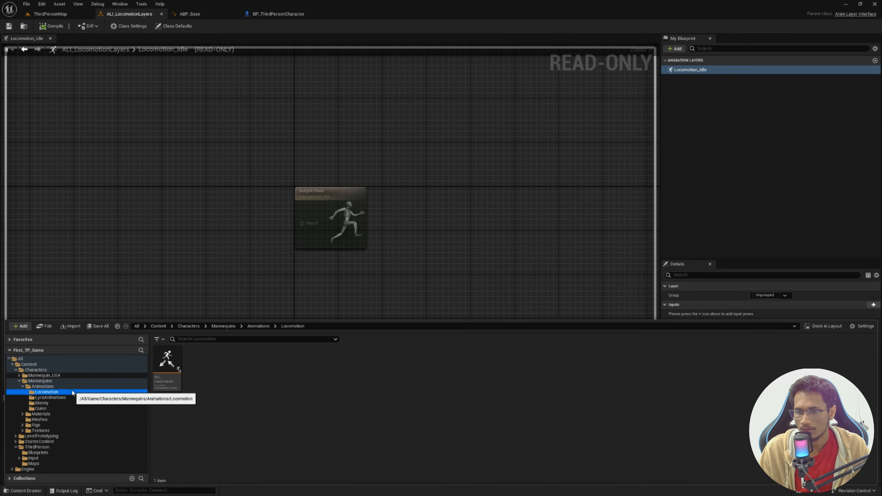
{"action": "right_click", "coordinate": [221, 390]}
{"action": "mouse_move", "coordinate": [235, 381]}
{"action": "mouse_move", "coordinate": [344, 247]}
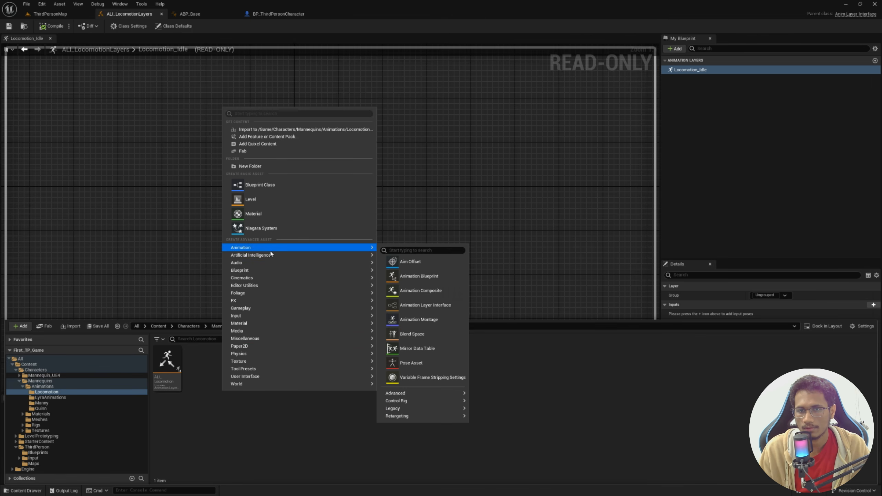
{"action": "left_click", "coordinate": [431, 277]}
{"action": "left_click", "coordinate": [422, 226]}
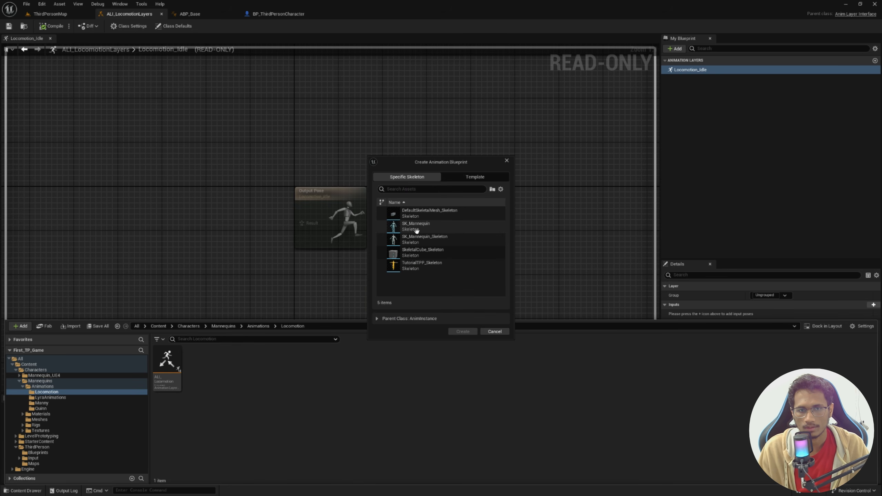
{"action": "left_click", "coordinate": [463, 331]}
{"action": "type", "text": "A"}
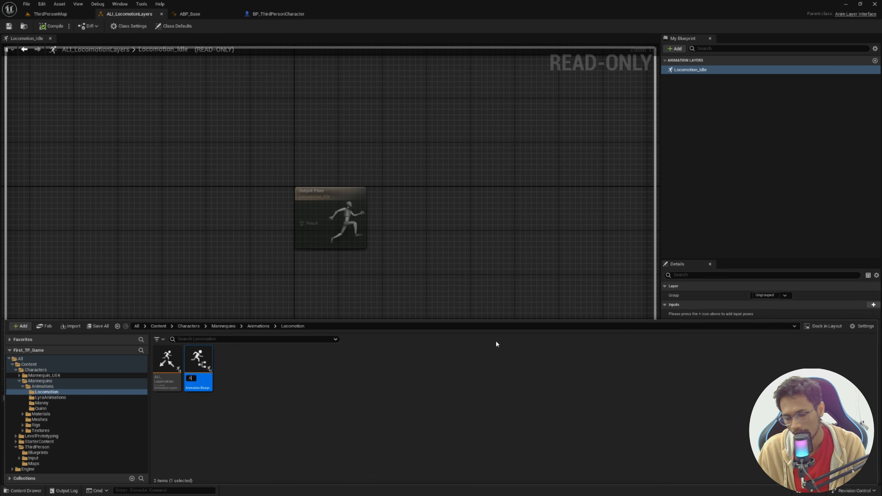
{"action": "type", "text": "BP_Loco"}
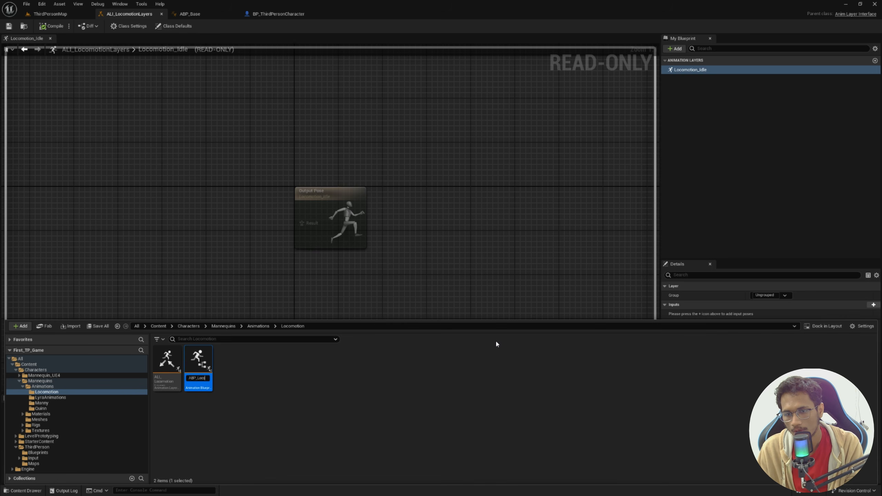
{"action": "type", "text": "motionLayersBase"}
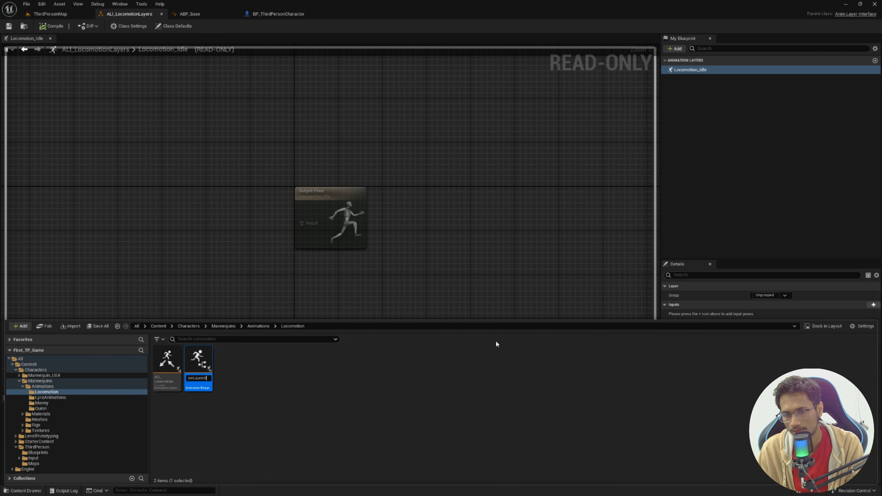
{"action": "key", "text": "Return"}
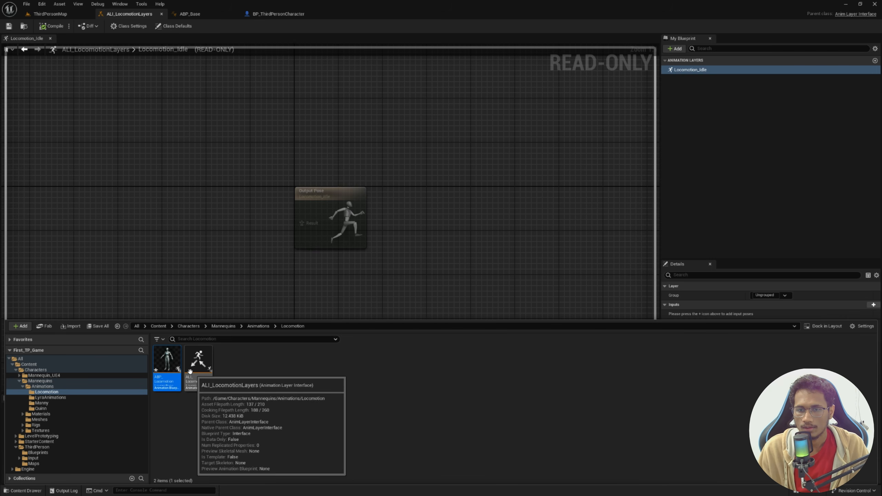
Step: Open ABP_LocomotionLayersBase, set its preview mesh to SKM_Manny_Simple, and close the preview scene settings
{"action": "double_click", "coordinate": [168, 366]}
{"action": "left_click", "coordinate": [722, 39]}
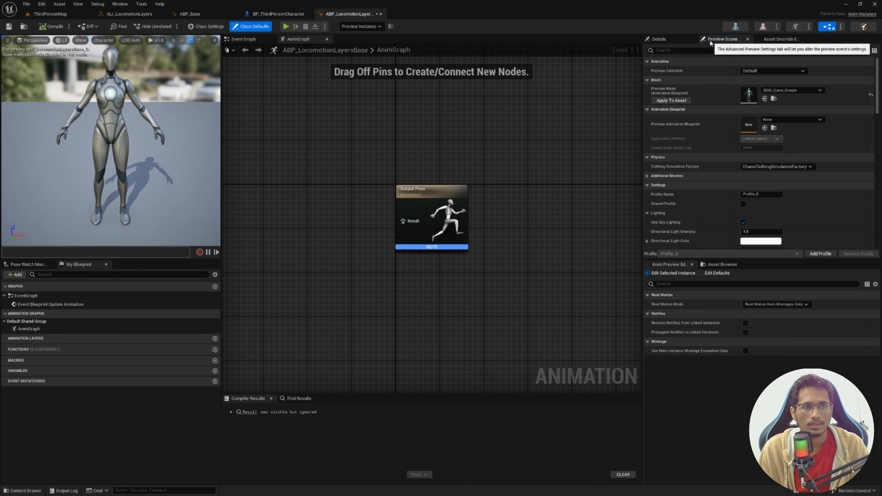
{"action": "left_click", "coordinate": [792, 90]}
{"action": "left_click", "coordinate": [800, 181]}
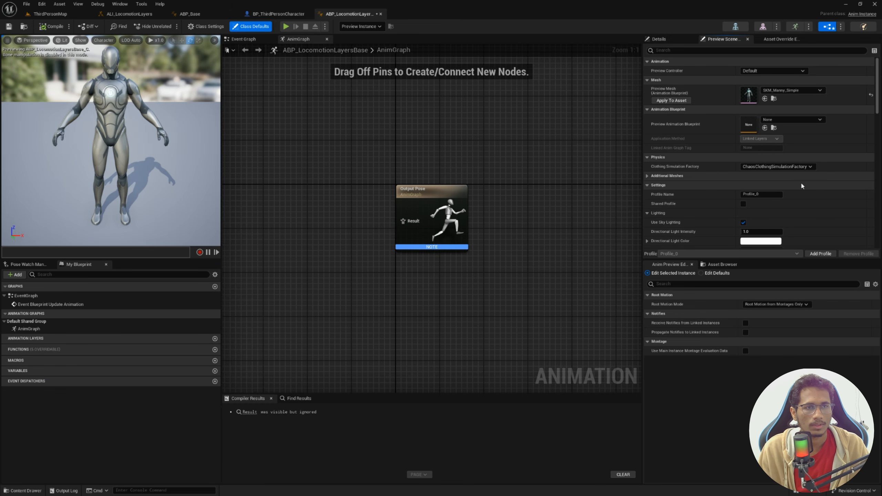
{"action": "left_click", "coordinate": [747, 39]}
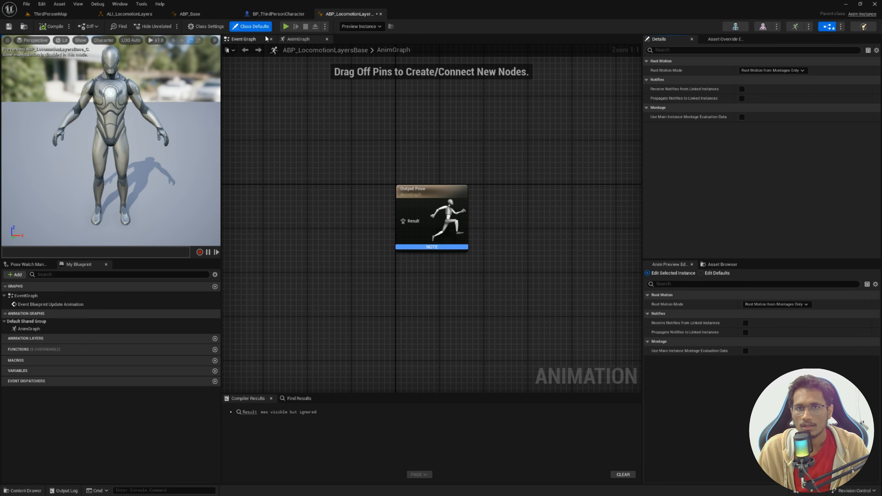
Step: Implement the ALI_LocomotionLayers interface in ABP_LocomotionLayersBase's class settings and compile the blueprint
{"action": "left_click", "coordinate": [205, 26]}
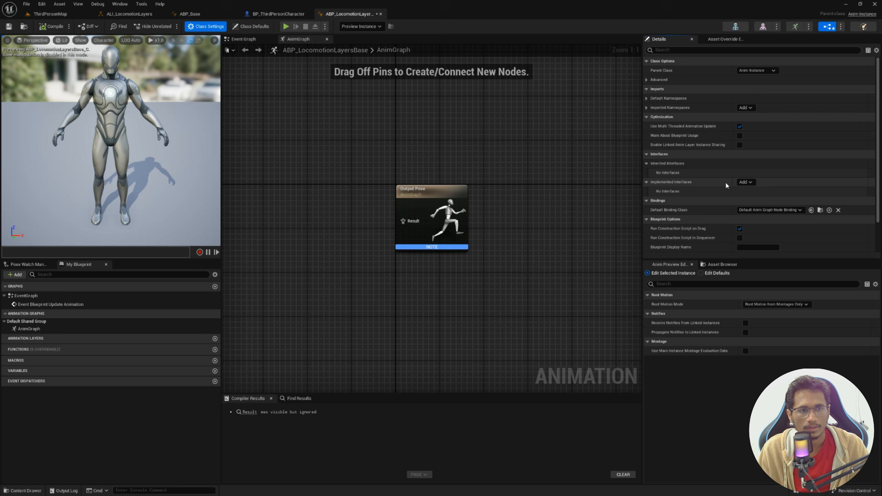
{"action": "left_click", "coordinate": [744, 182]}
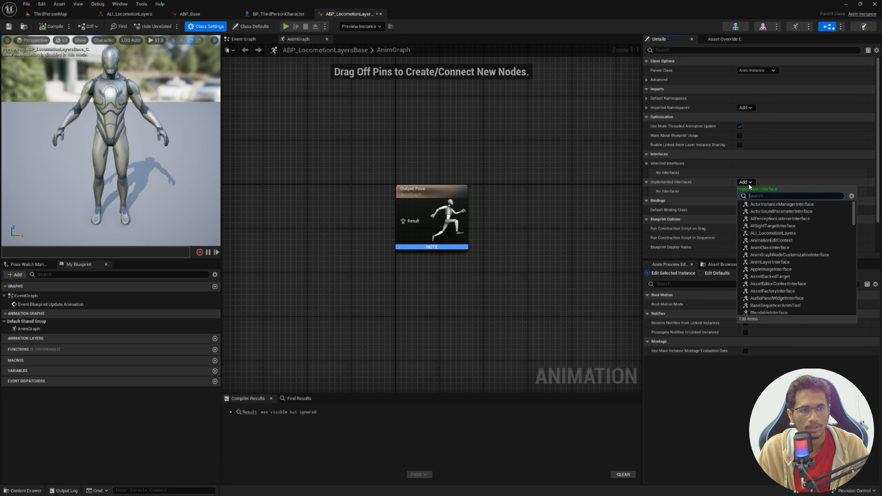
{"action": "left_click", "coordinate": [773, 233]}
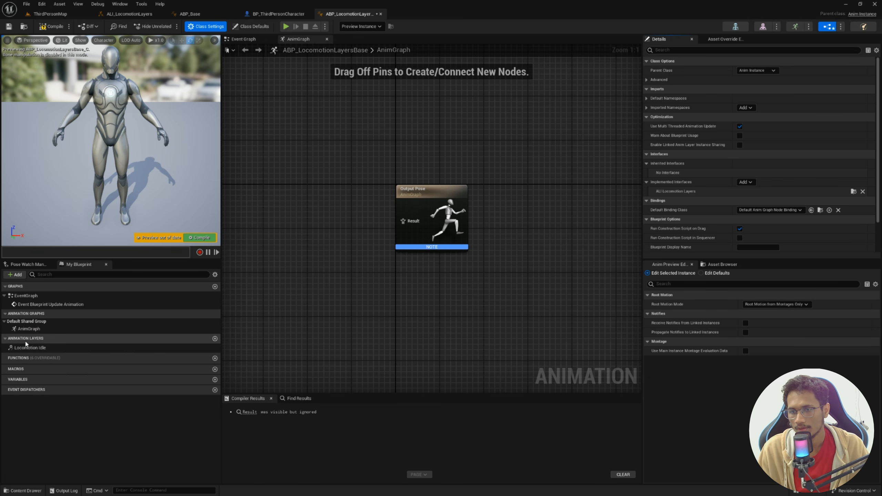
{"action": "left_click", "coordinate": [195, 237]}
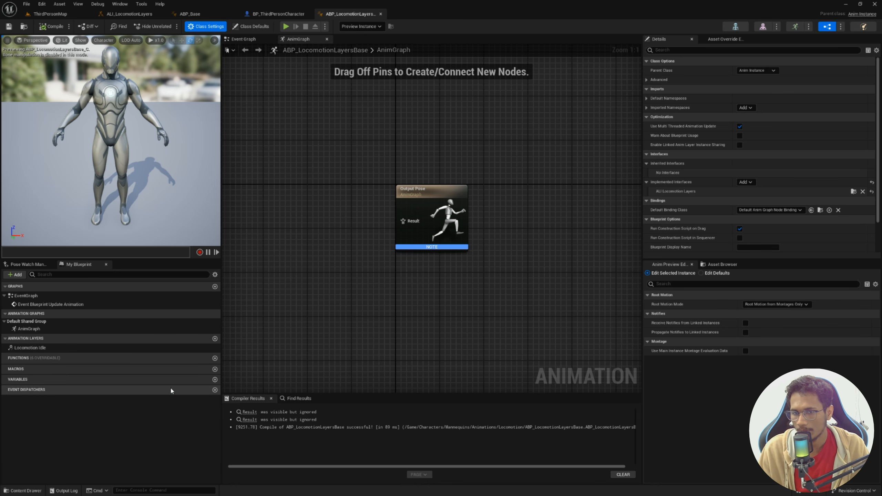
Step: Add a variable named Idle to ABP_LocomotionLayersBase with the type Anim Sequence object reference
{"action": "left_click", "coordinate": [215, 380]}
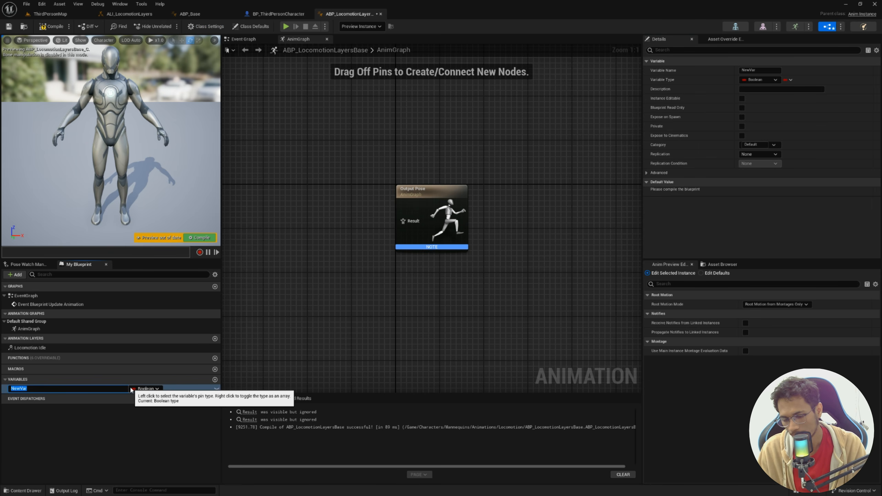
{"action": "type", "text": "Idle"}
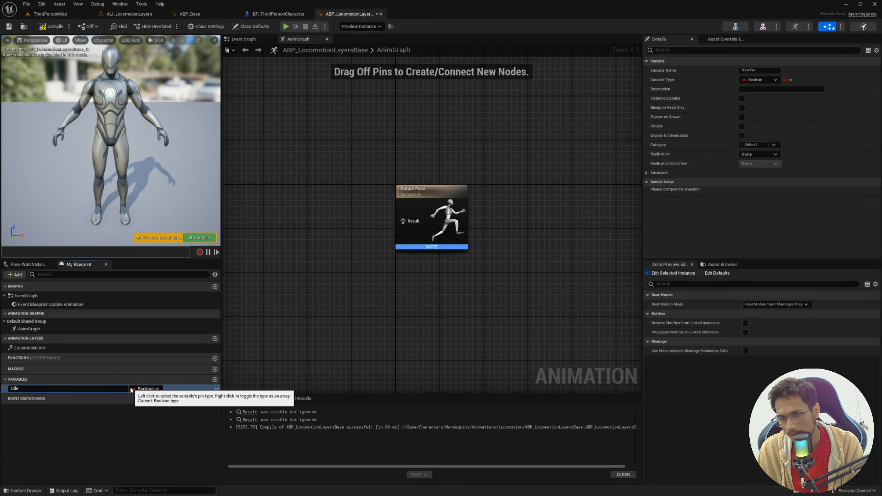
{"action": "key", "text": "Return"}
{"action": "left_click", "coordinate": [150, 389]}
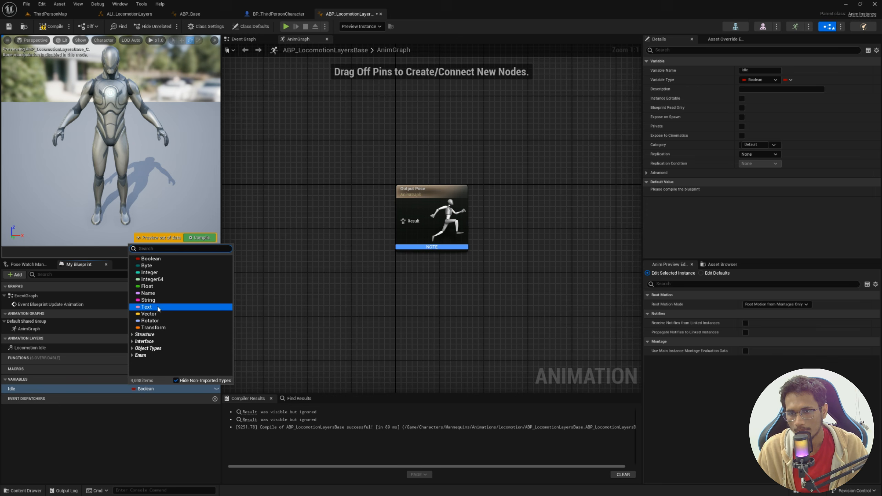
{"action": "type", "text": "Anim Sequen"}
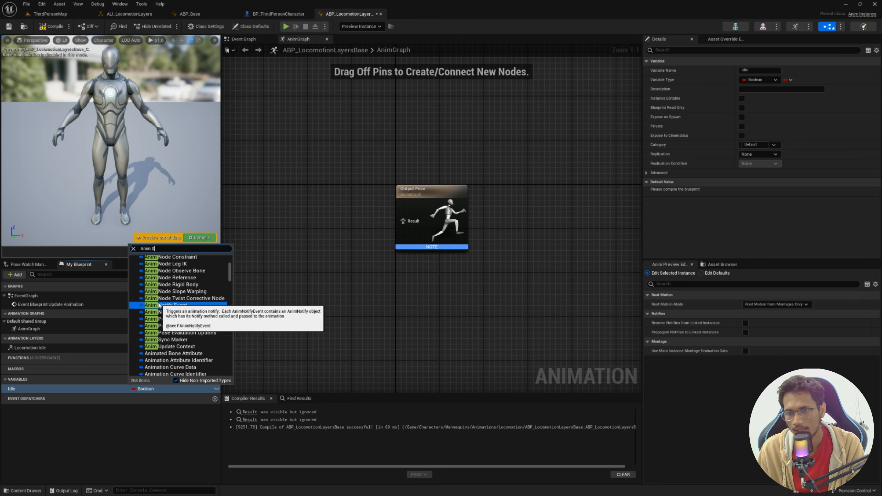
{"action": "mouse_move", "coordinate": [184, 316]}
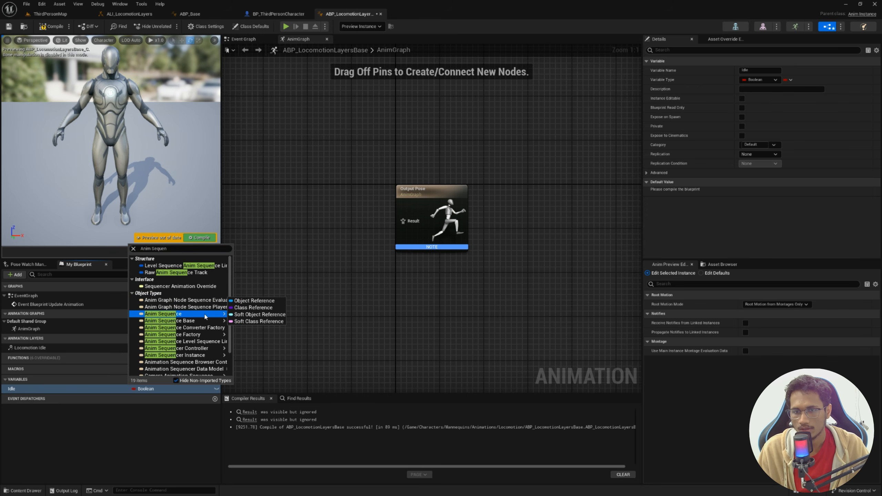
{"action": "left_click", "coordinate": [250, 301]}
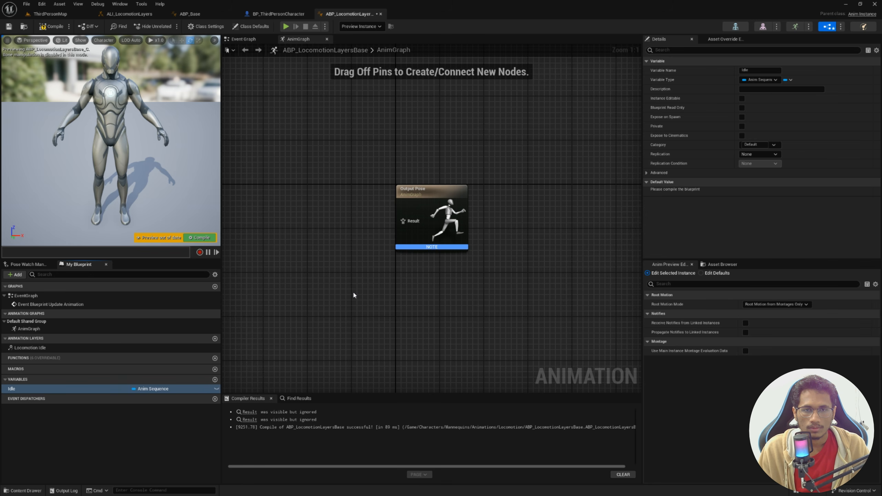
Step: Create an Animation Blueprint in the Locomotion folder for the SK_Mannequin skeleton with ABP_LocomotionLayersBase as its parent class
{"action": "left_click", "coordinate": [283, 13]}
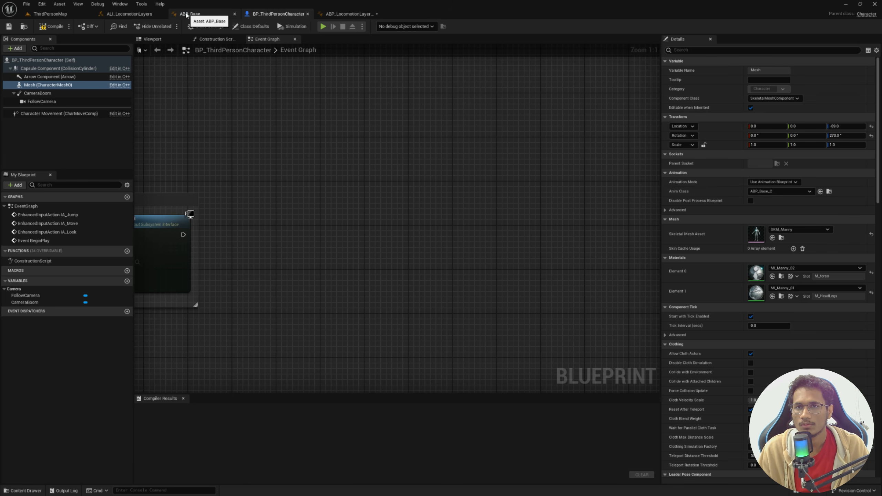
{"action": "key", "text": "ctrl+space"}
{"action": "right_click", "coordinate": [237, 346]}
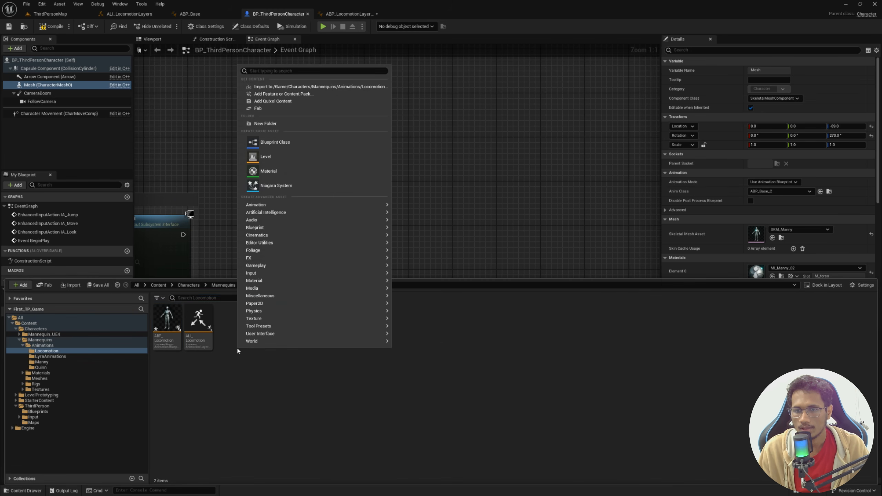
{"action": "mouse_move", "coordinate": [274, 205]}
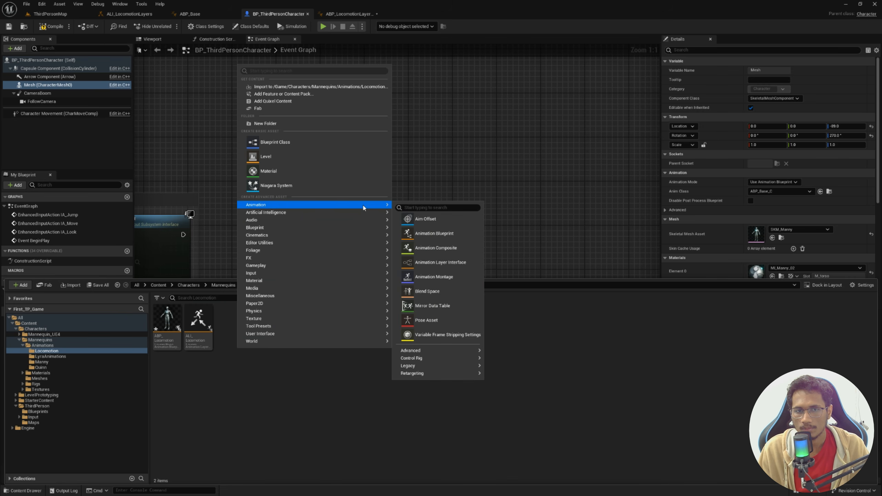
{"action": "left_click", "coordinate": [428, 231]}
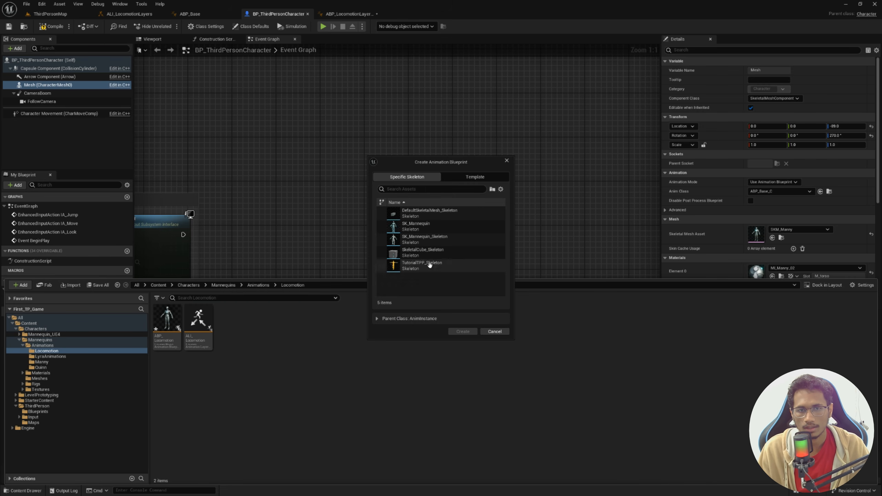
{"action": "left_click", "coordinate": [397, 319]}
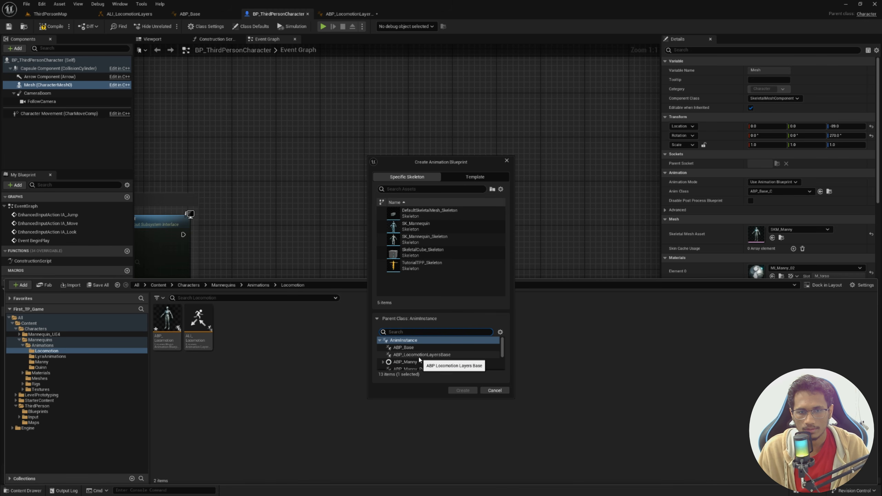
{"action": "left_click", "coordinate": [437, 354]}
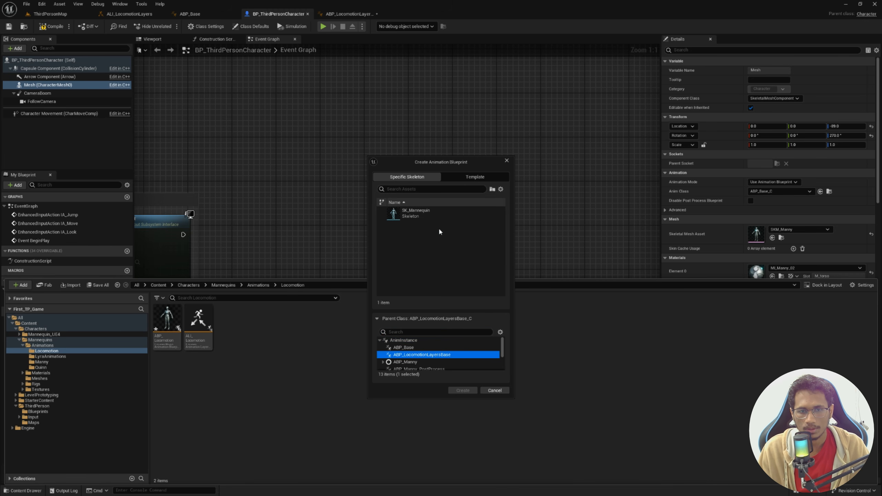
{"action": "left_click", "coordinate": [439, 215]}
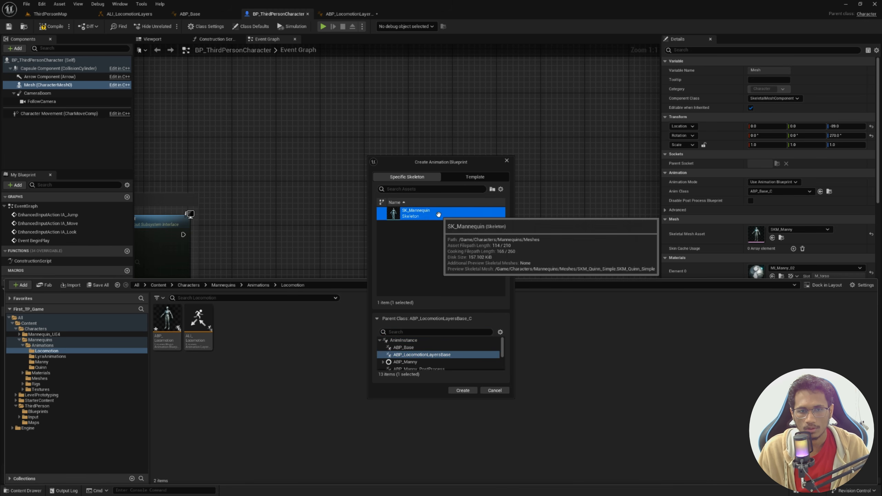
{"action": "left_click", "coordinate": [462, 391]}
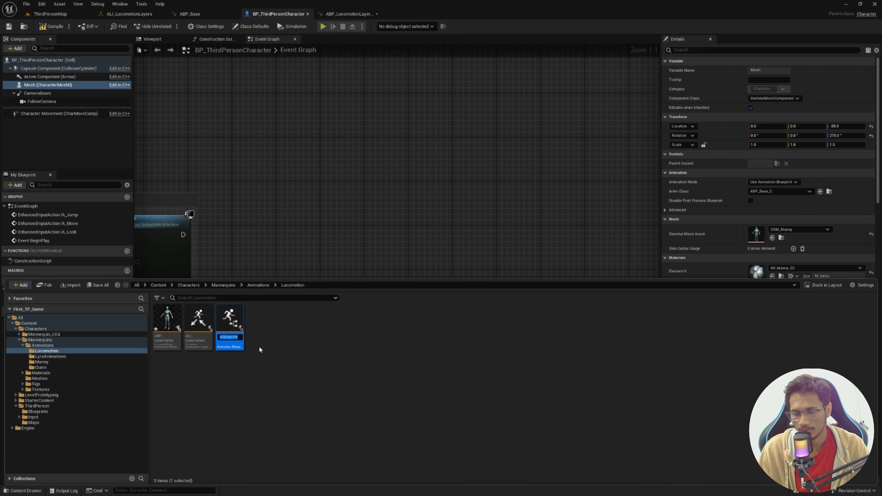
{"action": "key", "text": "Return"}
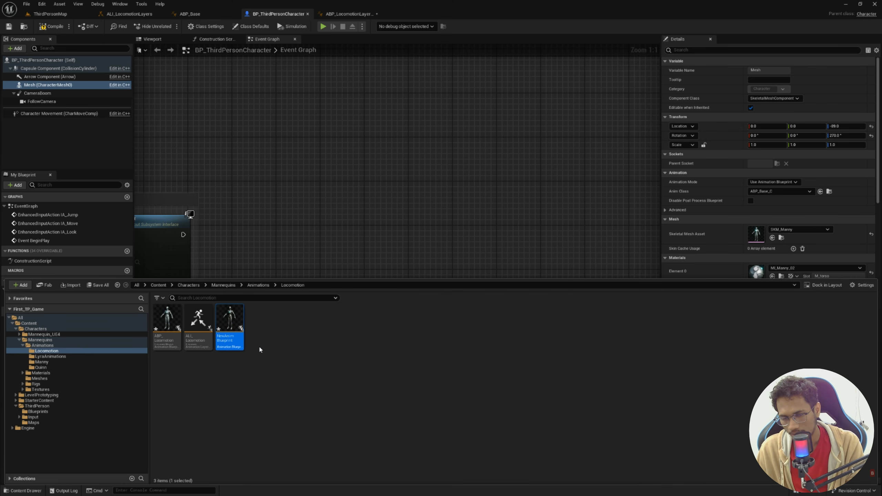
Step: Rename the new child Animation Blueprint as ABP_UnarmedLayers
{"action": "right_click", "coordinate": [222, 343]}
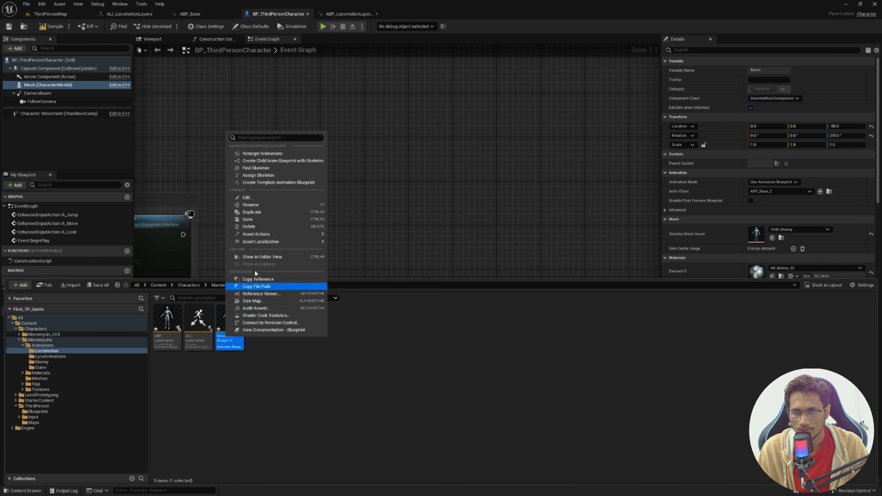
{"action": "left_click", "coordinate": [258, 203]}
{"action": "type", "text": "ABP_"}
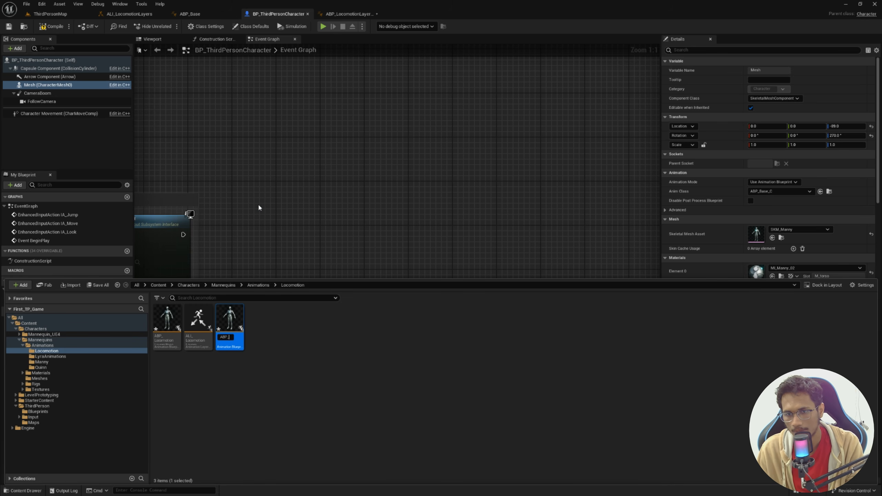
{"action": "type", "text": "Unarmed"}
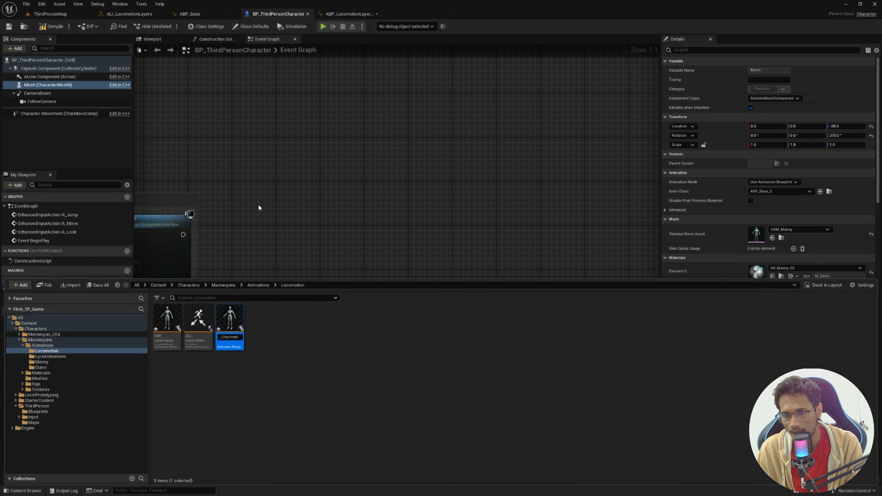
{"action": "type", "text": "Layers"}
{"action": "key", "text": "Return"}
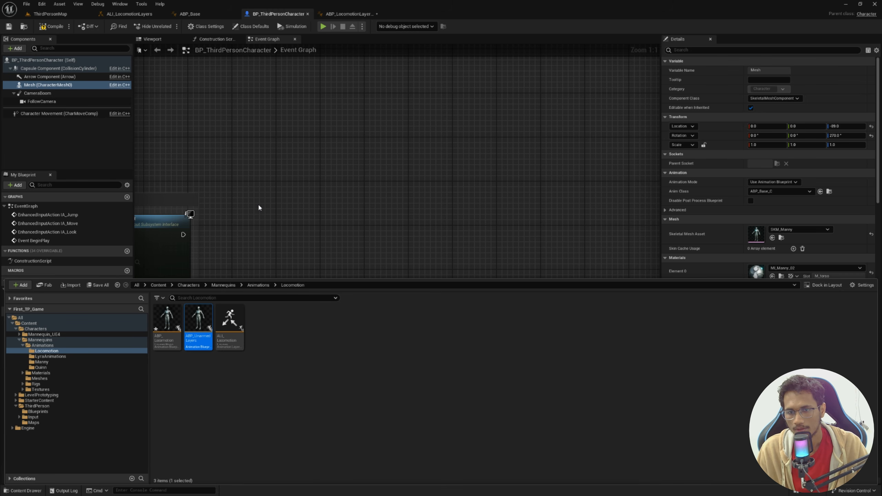
Step: Open ABP_UnarmedLayers and examine its class settings, class defaults and asset overrides for the inherited properties
{"action": "right_click_drag", "start_coordinate": [259, 234], "coordinate": [314, 210]}
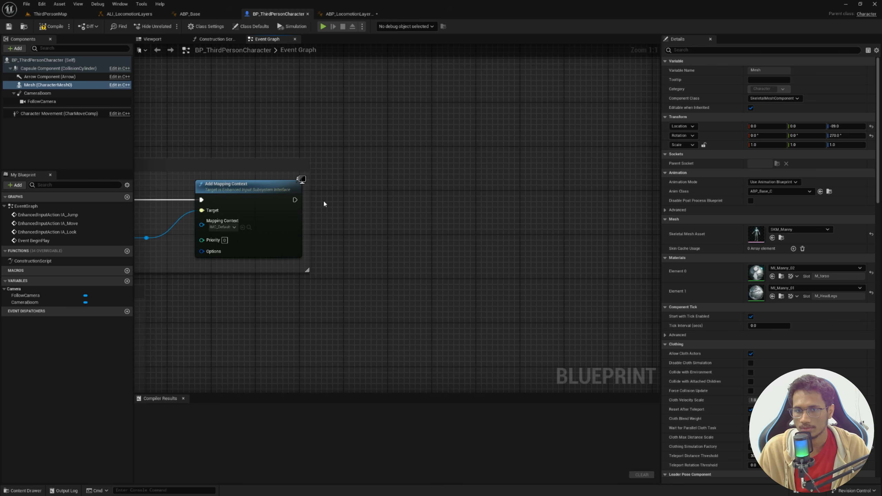
{"action": "key", "text": "ctrl+space"}
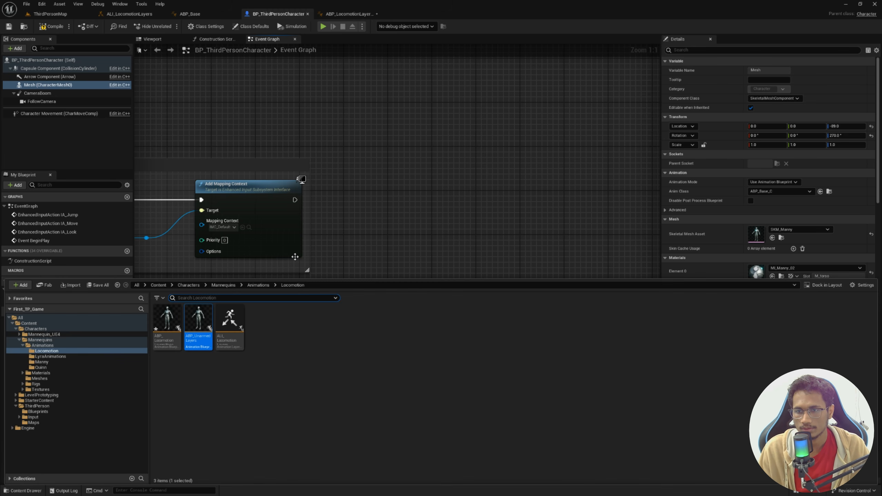
{"action": "double_click", "coordinate": [199, 318]}
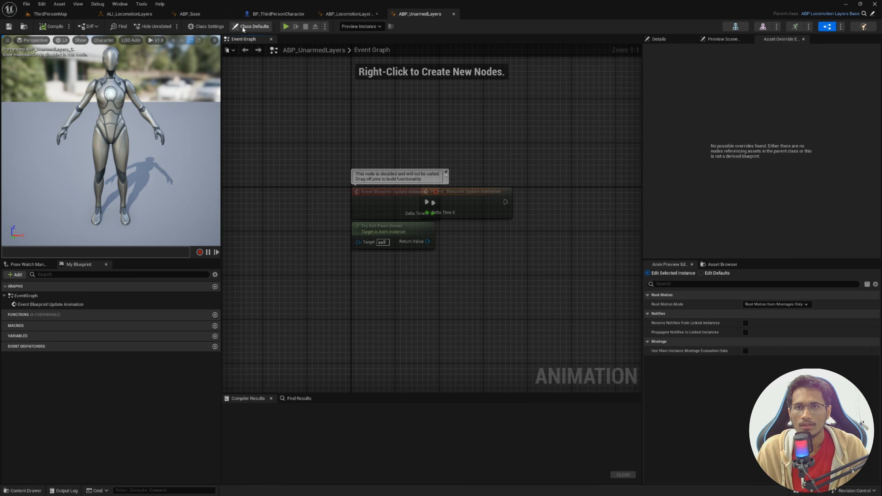
{"action": "left_click", "coordinate": [215, 25]}
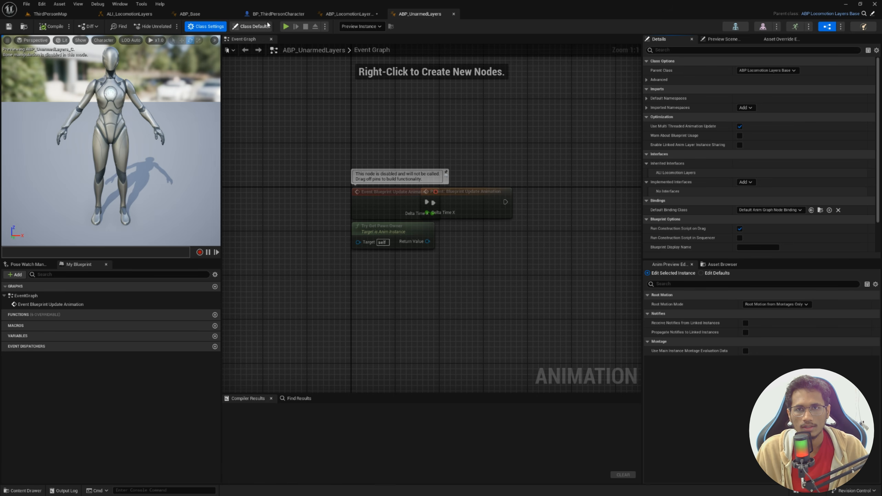
{"action": "left_click", "coordinate": [251, 26]}
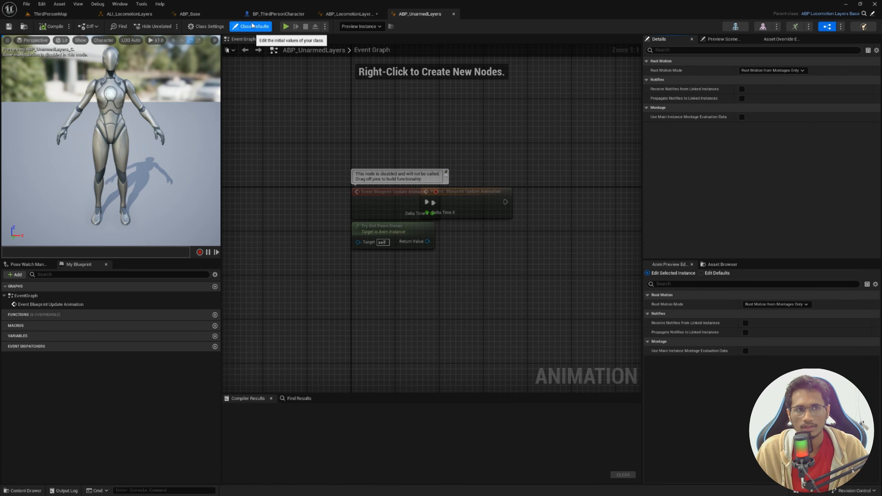
{"action": "left_click", "coordinate": [723, 39]}
{"action": "left_click", "coordinate": [781, 39]}
{"action": "left_click", "coordinate": [669, 41]}
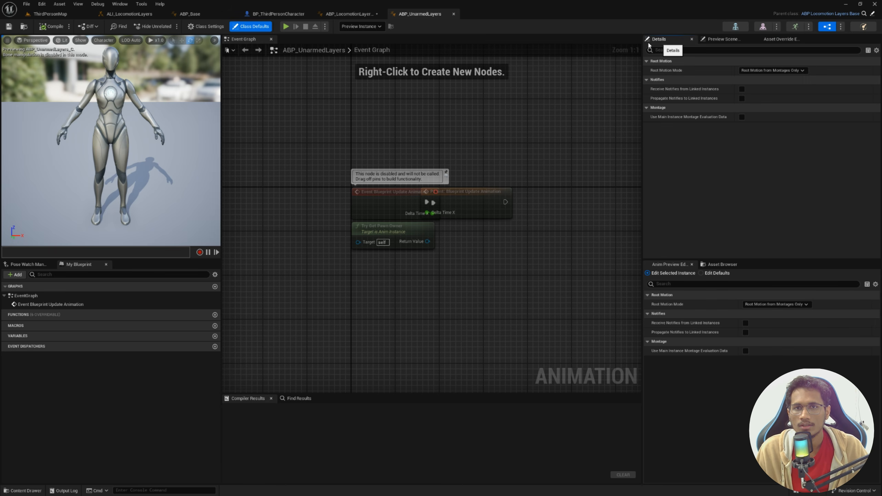
Step: Compile ABP_LocomotionLayersBase with its Idle variable and return to ABP_UnarmedLayers
{"action": "left_click", "coordinate": [348, 13]}
{"action": "left_click", "coordinate": [191, 238]}
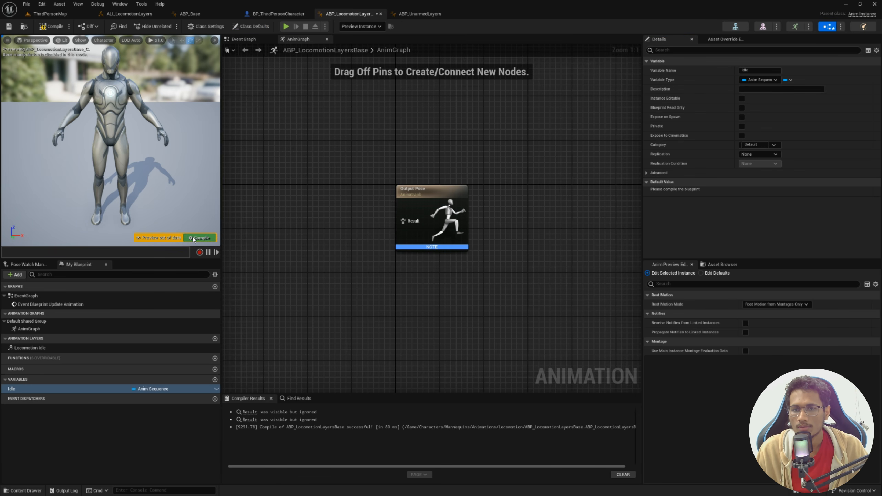
{"action": "left_click", "coordinate": [419, 14]}
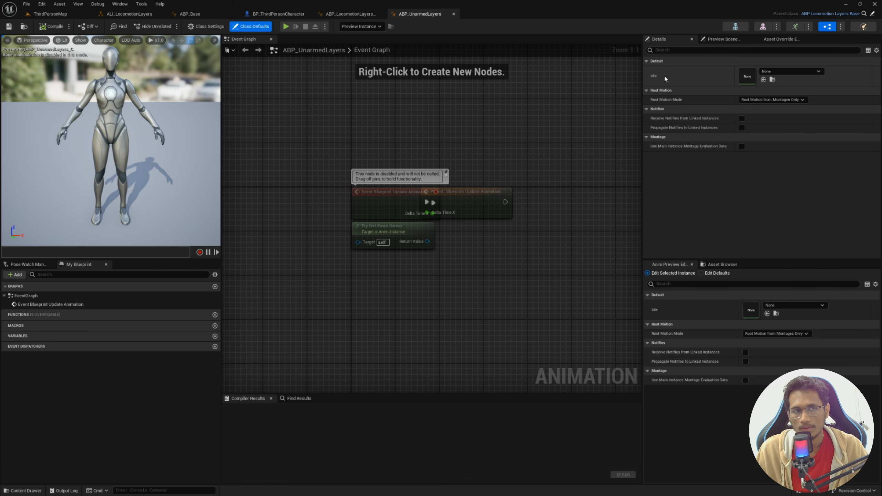
Step: Set the Idle default of ABP_UnarmedLayers to the MM_Unarmed_Idle_Ready animation sequence and compile the blueprint
{"action": "left_click", "coordinate": [774, 71]}
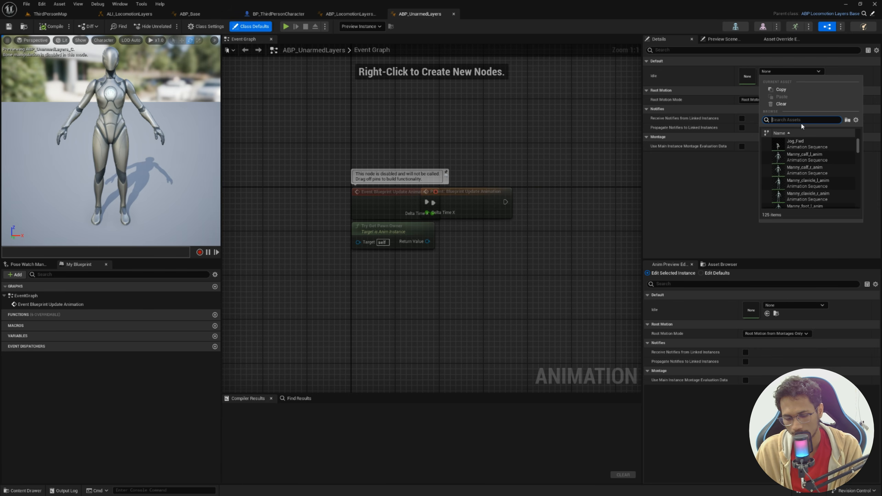
{"action": "type", "text": "mm_una"}
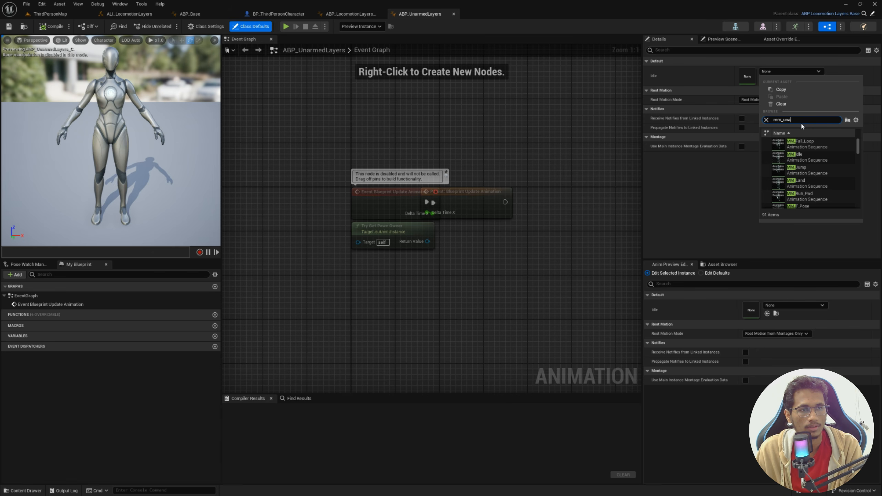
{"action": "type", "text": "rmed"}
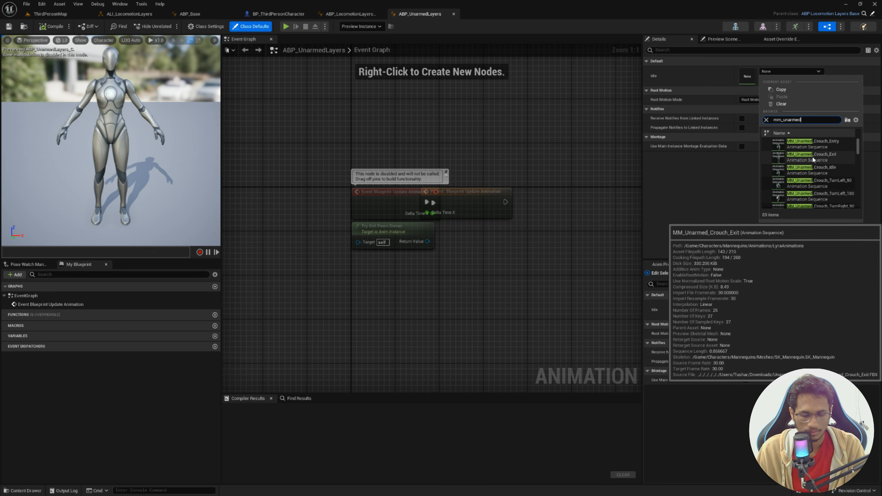
{"action": "type", "text": "_idle"}
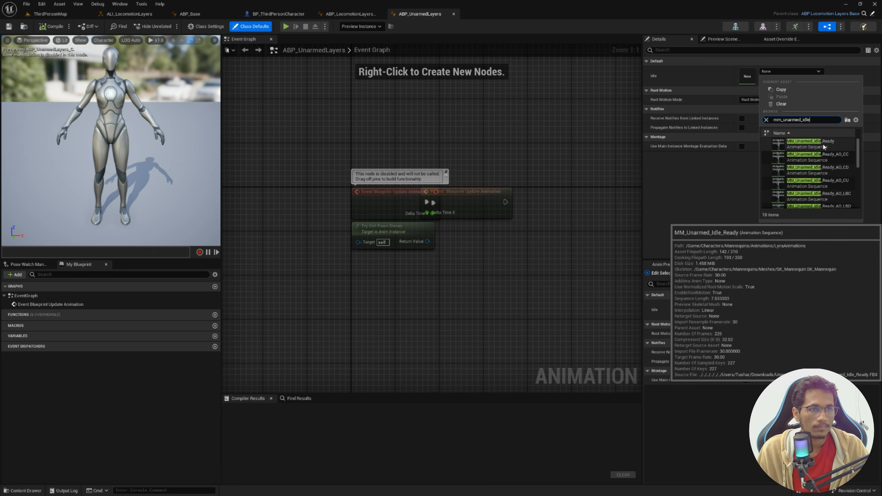
{"action": "left_click", "coordinate": [824, 145]}
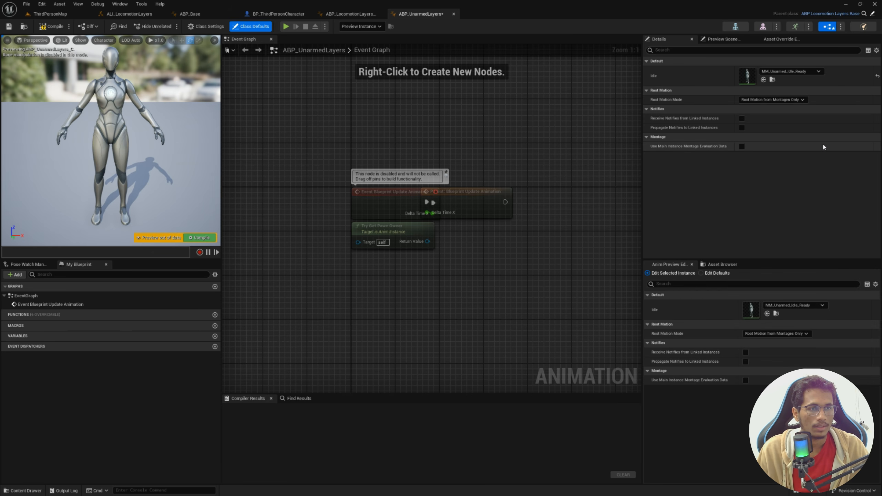
{"action": "left_click", "coordinate": [204, 237]}
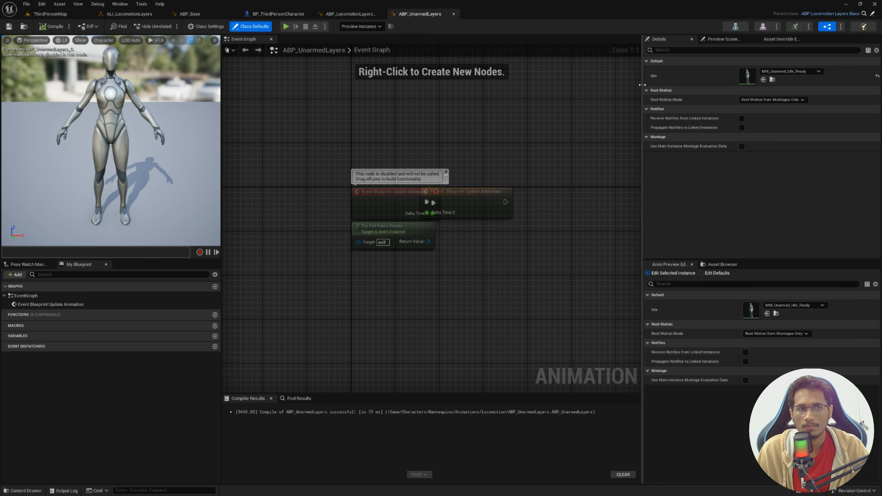
Step: In the BP_ThirdPersonCharacter event graph, add a Link Anim Class Layers (Mesh) node executed after Add Mapping Context
{"action": "left_click", "coordinate": [269, 15]}
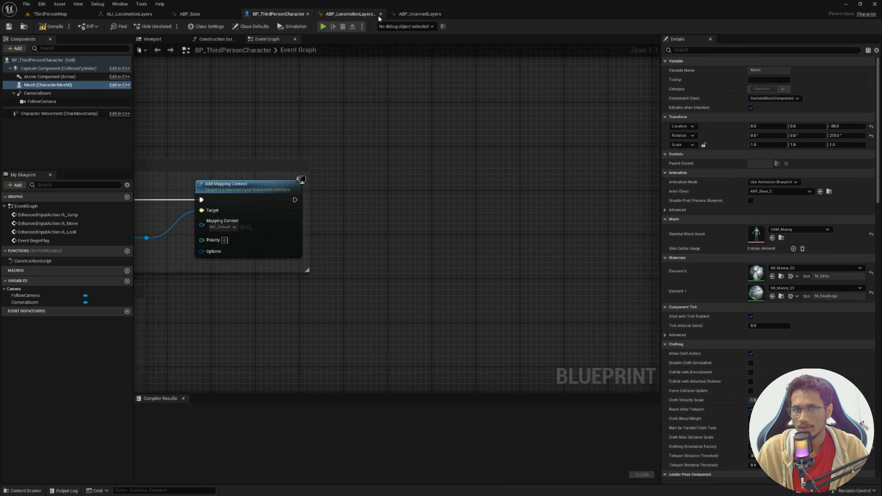
{"action": "left_click", "coordinate": [395, 14]}
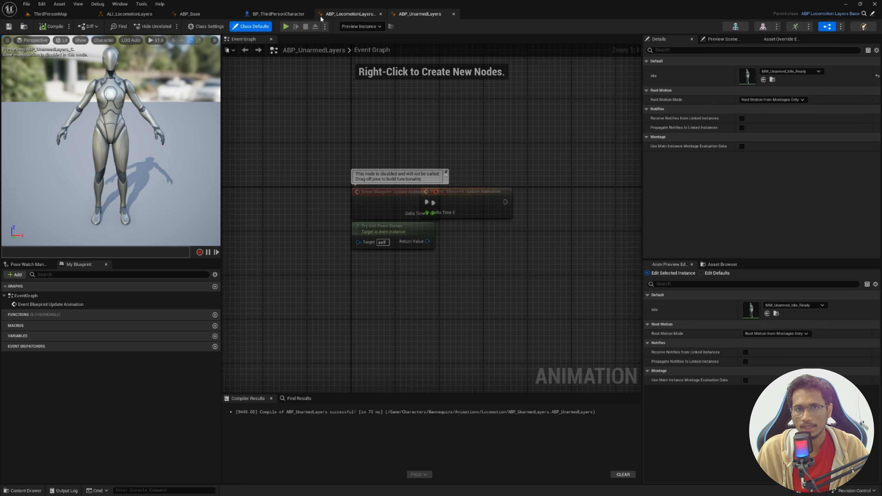
{"action": "left_click", "coordinate": [349, 13]}
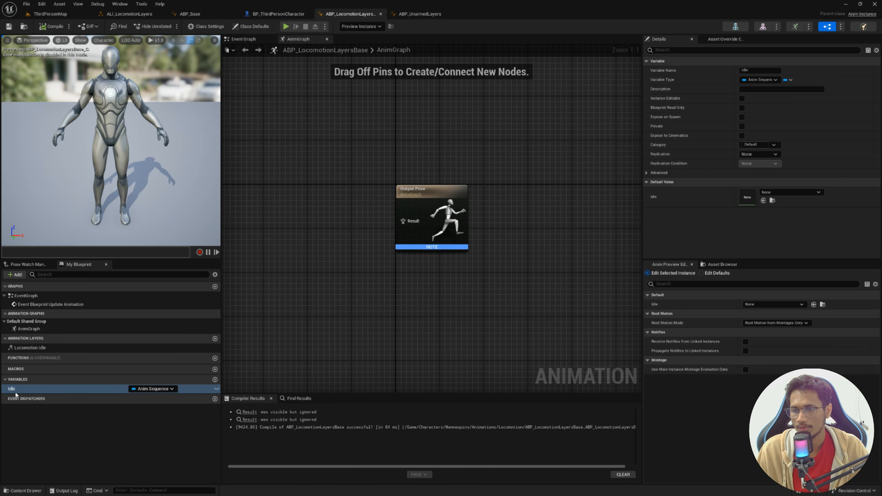
{"action": "left_click", "coordinate": [278, 15]}
{"action": "left_click_drag", "start_coordinate": [295, 200], "coordinate": [378, 199]}
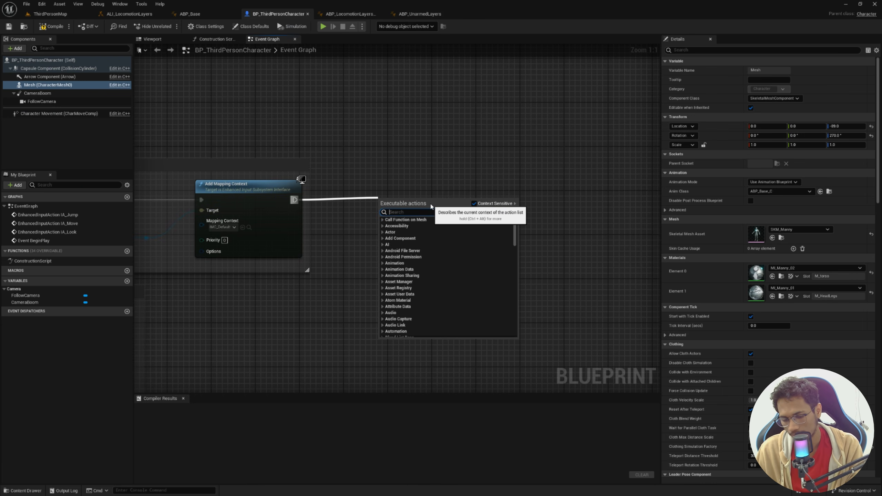
{"action": "type", "text": "Link a"}
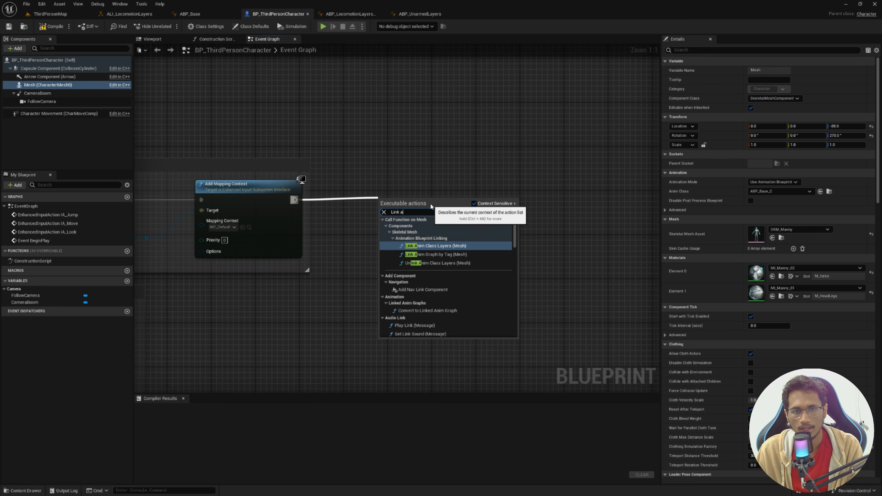
{"action": "type", "text": "nim clas"}
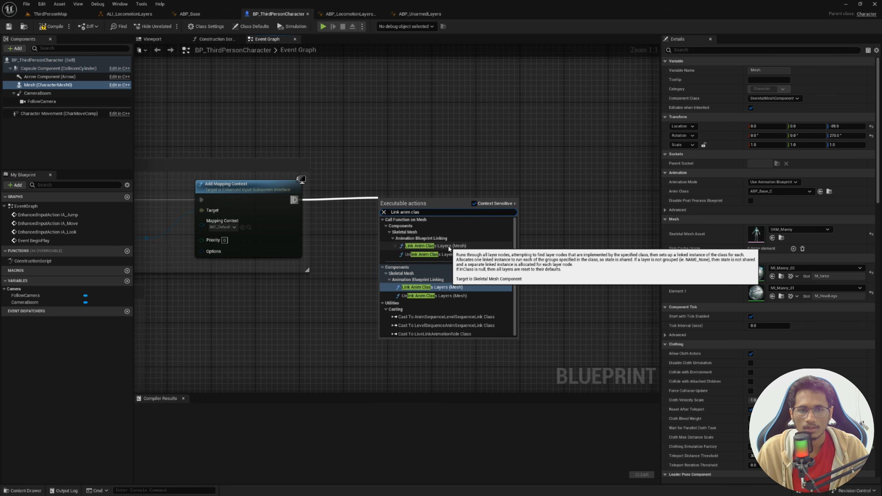
{"action": "left_click", "coordinate": [435, 245]}
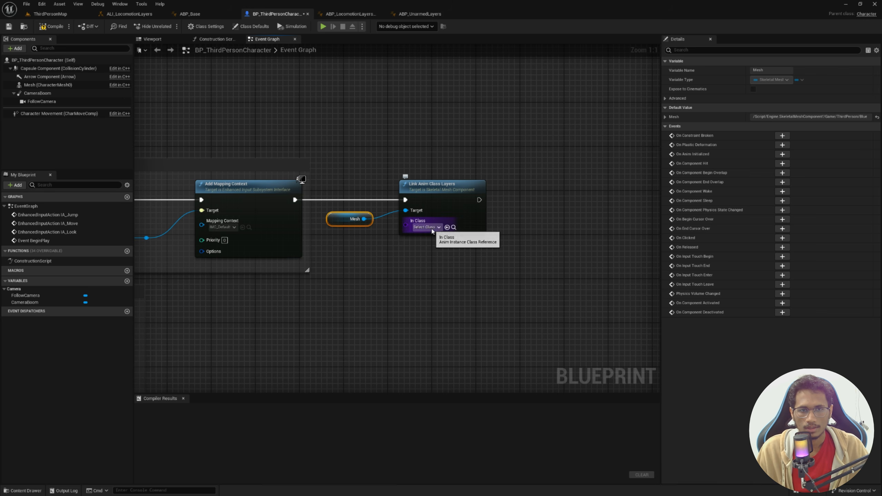
Step: Set the In Class of the Link Anim Class Layers node to ABP_UnarmedLayers and check the chain from Event BeginPlay
{"action": "left_click", "coordinate": [431, 228]}
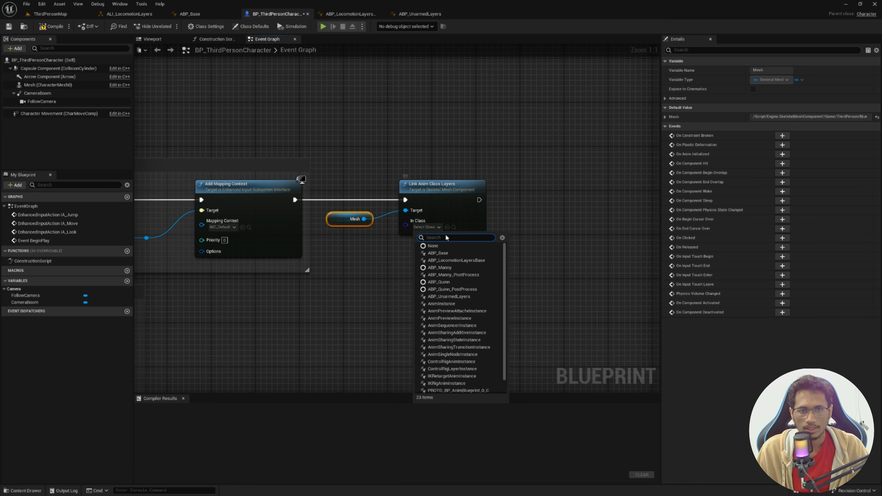
{"action": "left_click", "coordinate": [459, 298]}
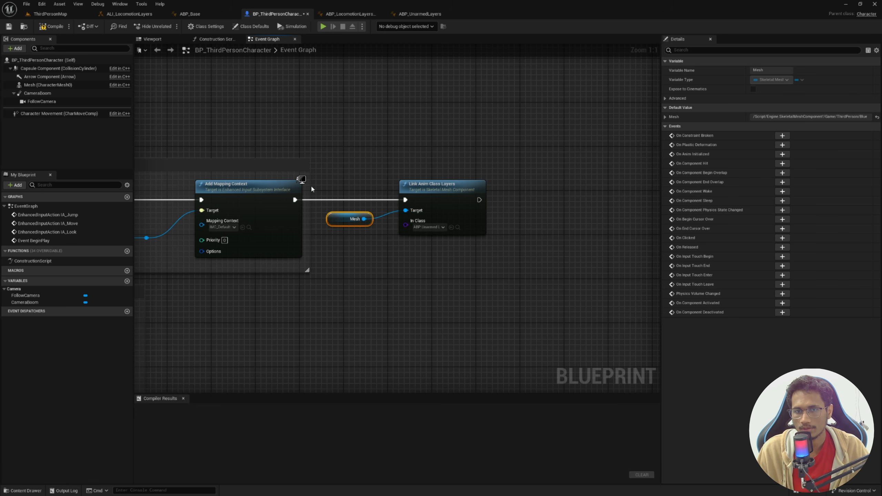
{"action": "right_click_drag", "start_coordinate": [289, 143], "coordinate": [407, 135]}
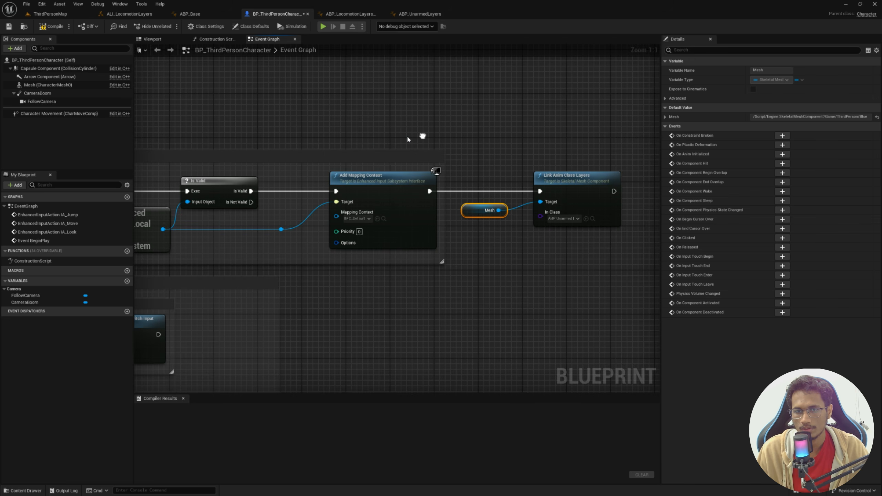
{"action": "scroll", "coordinate": [405, 143], "scroll_direction": "down", "scroll_amount": 2}
{"action": "right_click_drag", "start_coordinate": [315, 148], "coordinate": [469, 178]}
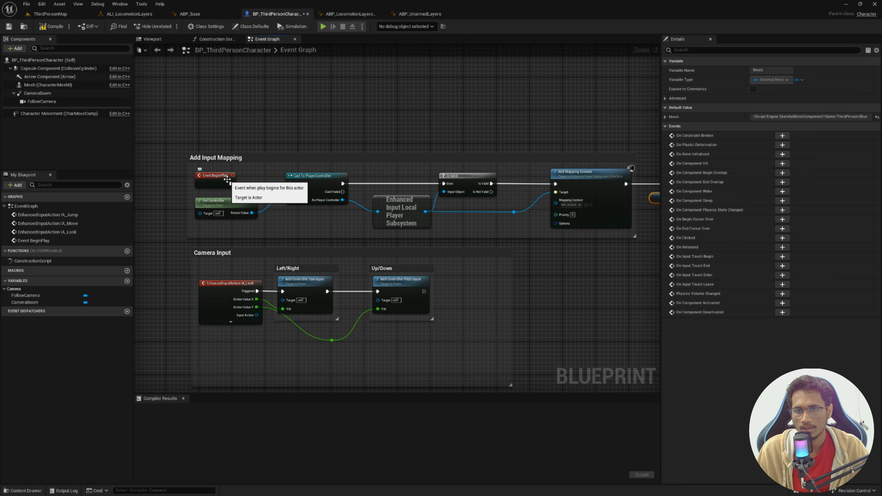
{"action": "right_click_drag", "start_coordinate": [555, 271], "coordinate": [369, 261]}
{"action": "scroll", "coordinate": [475, 197], "scroll_direction": "up", "scroll_amount": 1}
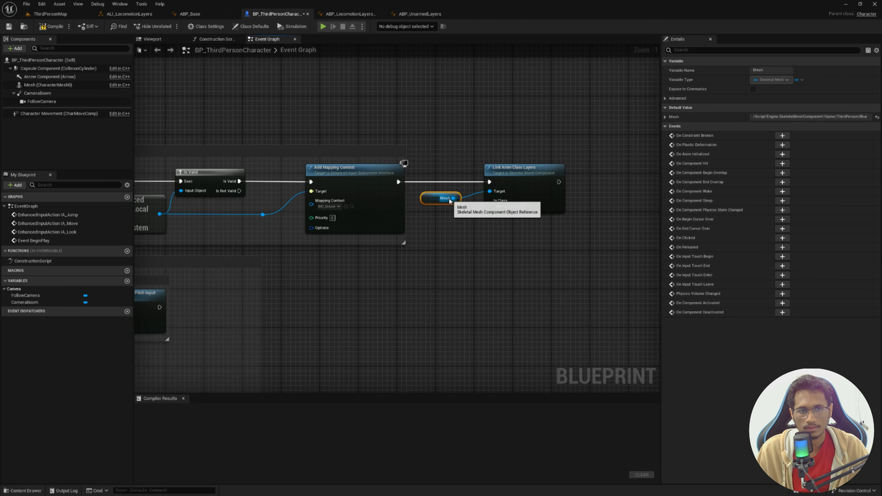
{"action": "left_click", "coordinate": [367, 103]}
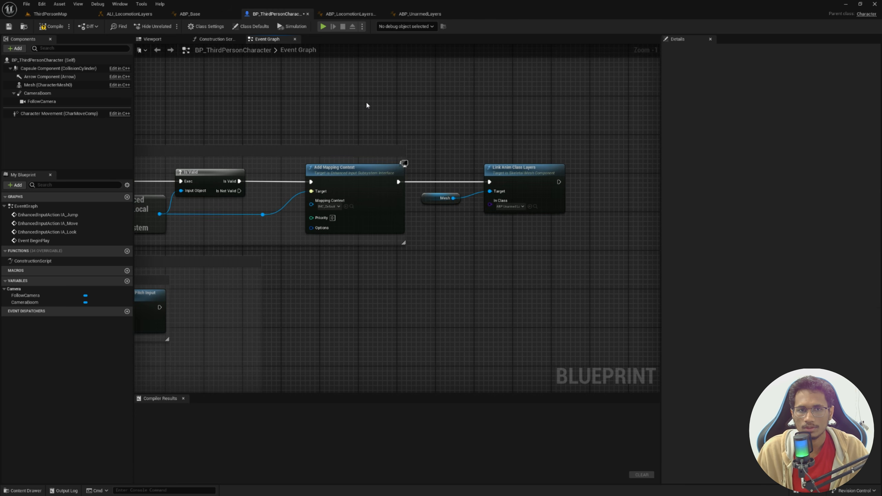
Step: In the AnimGraph of ABP_LocomotionLayersBase, add a Sequence Player, connect it to the Output Pose result and align the two nodes
{"action": "left_click", "coordinate": [349, 14]}
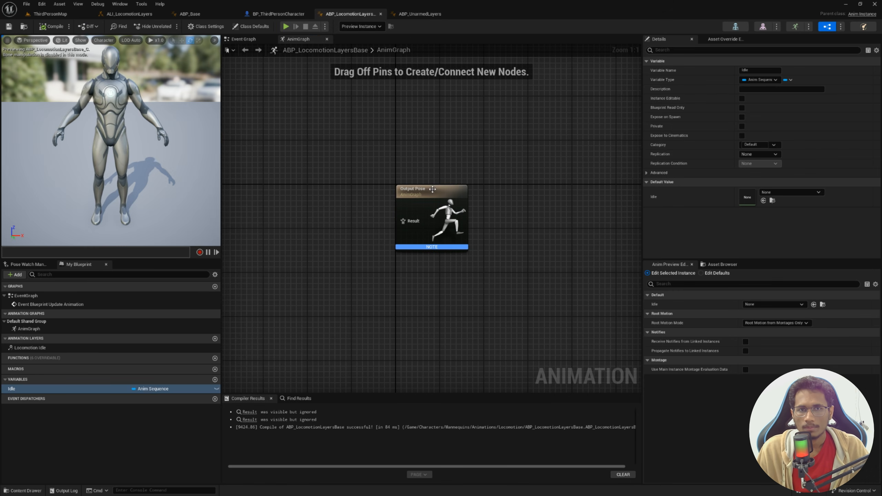
{"action": "left_click_drag", "start_coordinate": [432, 189], "coordinate": [510, 189]}
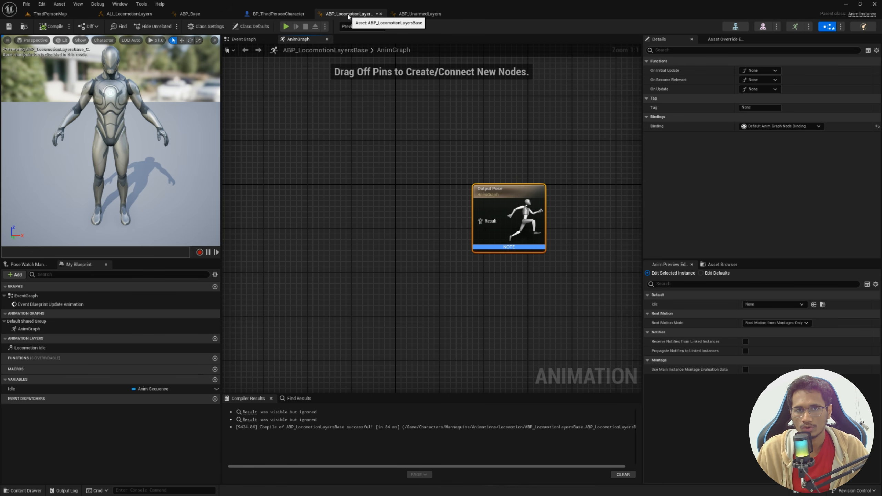
{"action": "left_click", "coordinate": [280, 181]}
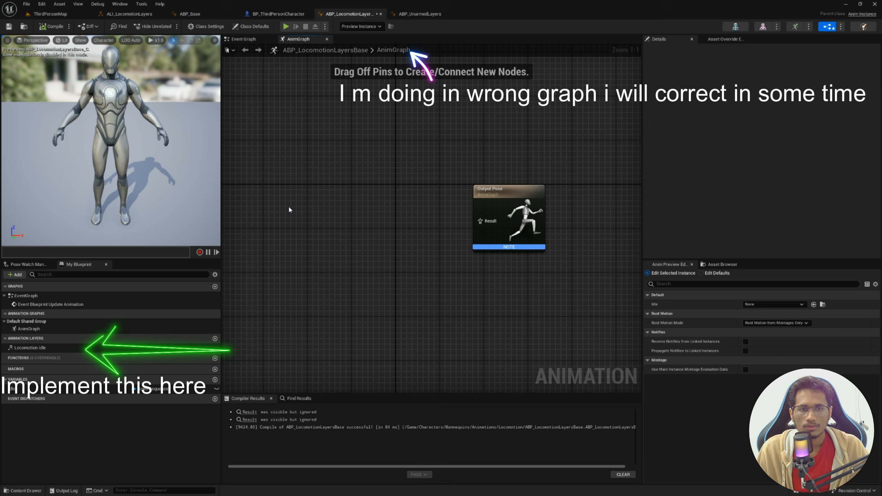
{"action": "right_click", "coordinate": [280, 181]}
{"action": "type", "text": "Sequenc"}
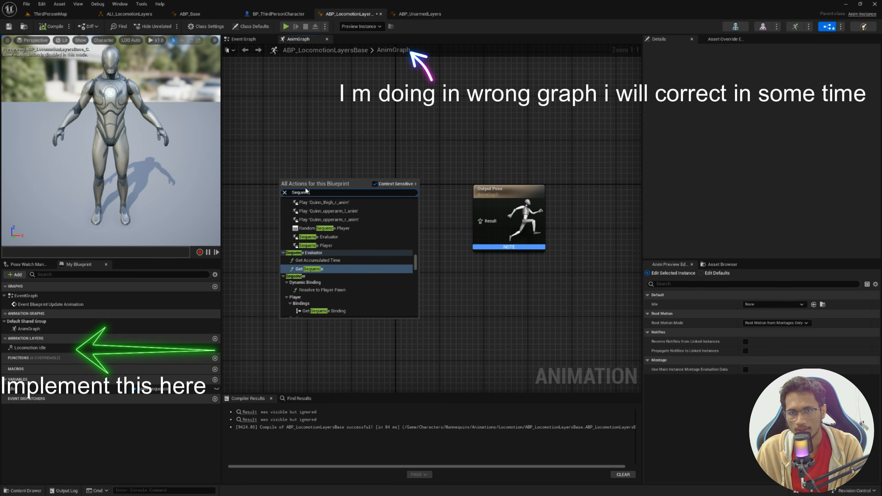
{"action": "type", "text": "e"}
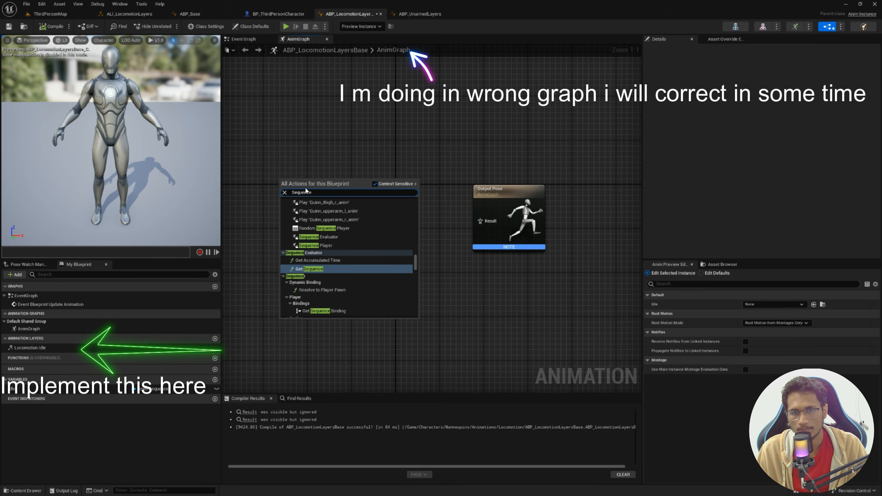
{"action": "left_click", "coordinate": [336, 245]}
{"action": "left_click_drag", "start_coordinate": [301, 182], "coordinate": [482, 223]}
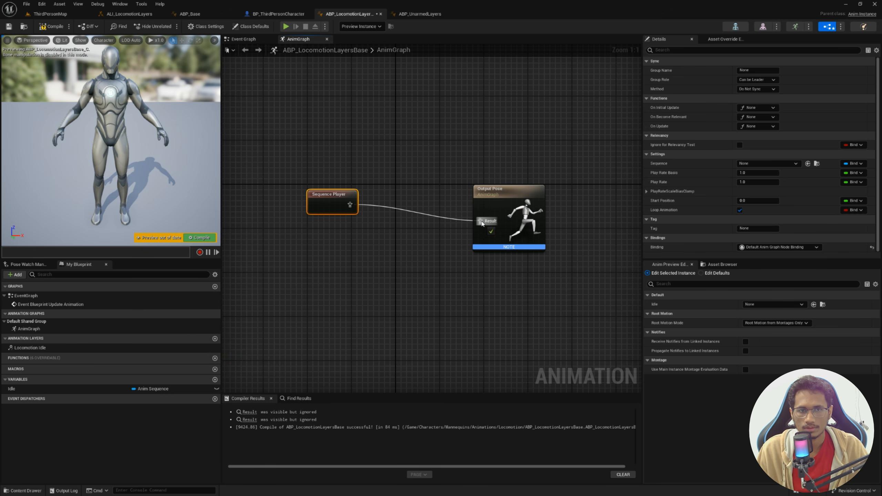
{"action": "left_click_drag", "start_coordinate": [333, 204], "coordinate": [334, 220]}
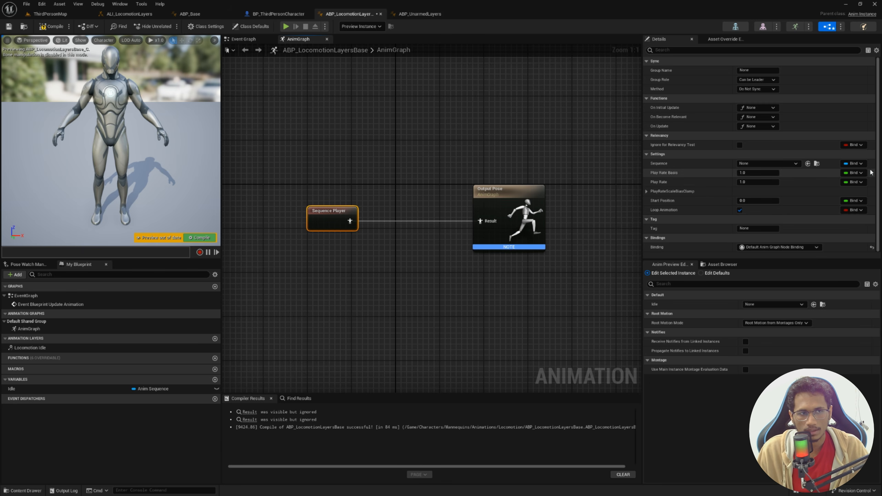
Step: Make the Sequence Player's Sequence setting a Dynamic Value and create a new function binding for its On Update
{"action": "left_click", "coordinate": [852, 164]}
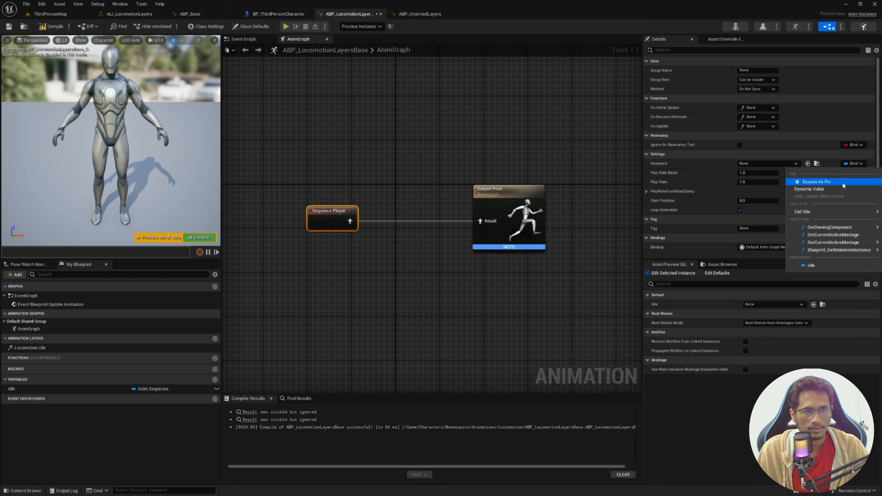
{"action": "left_click", "coordinate": [843, 190]}
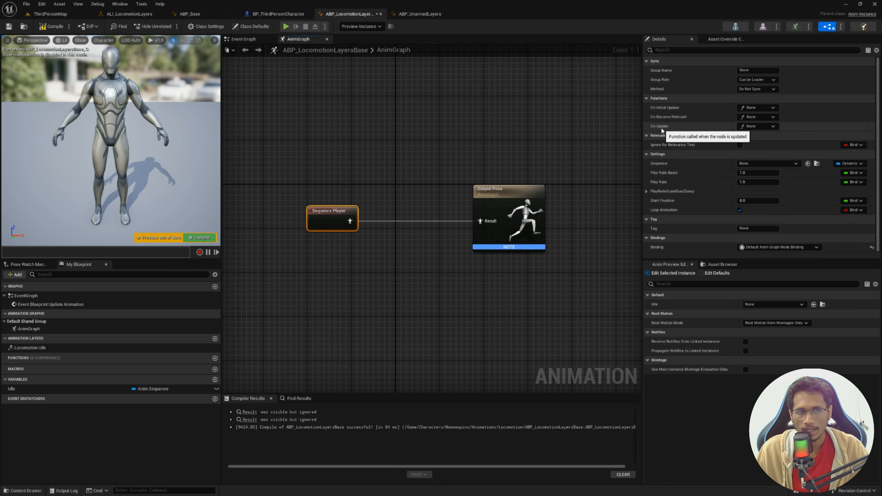
{"action": "left_click", "coordinate": [757, 126]}
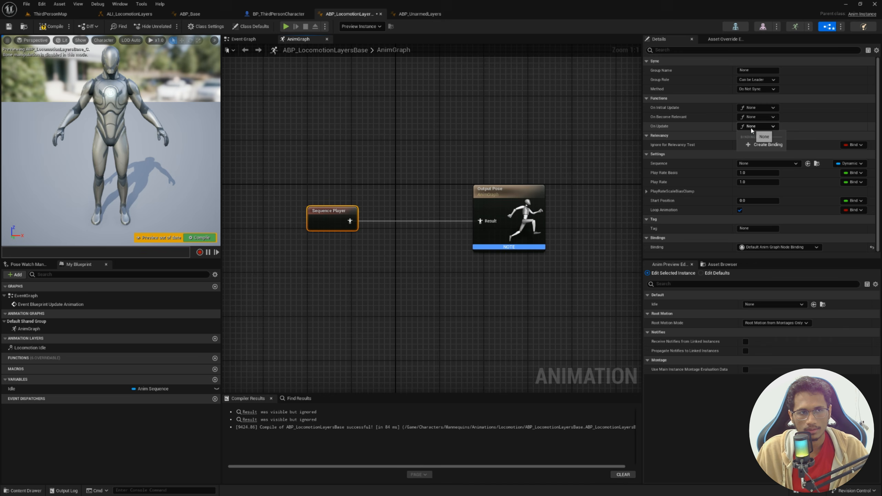
{"action": "left_click", "coordinate": [759, 143]}
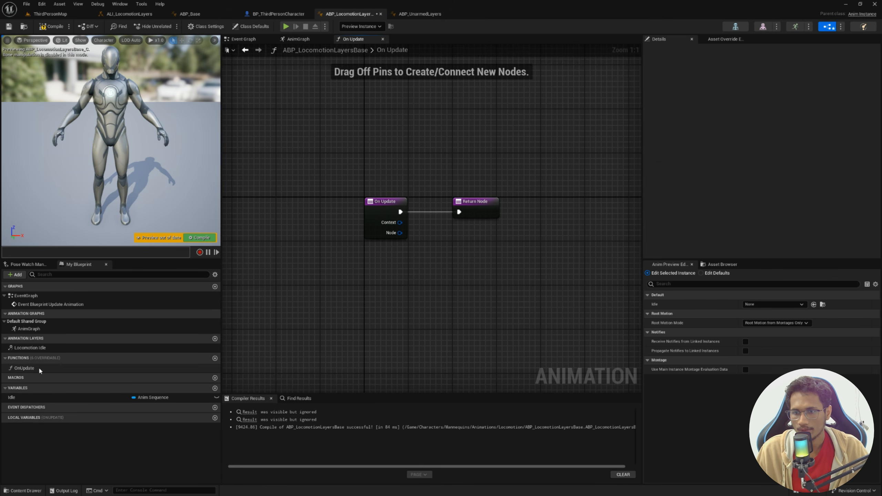
Step: Rename the OnUpdate function as UpdateIdleAnim
{"action": "right_click", "coordinate": [28, 368]}
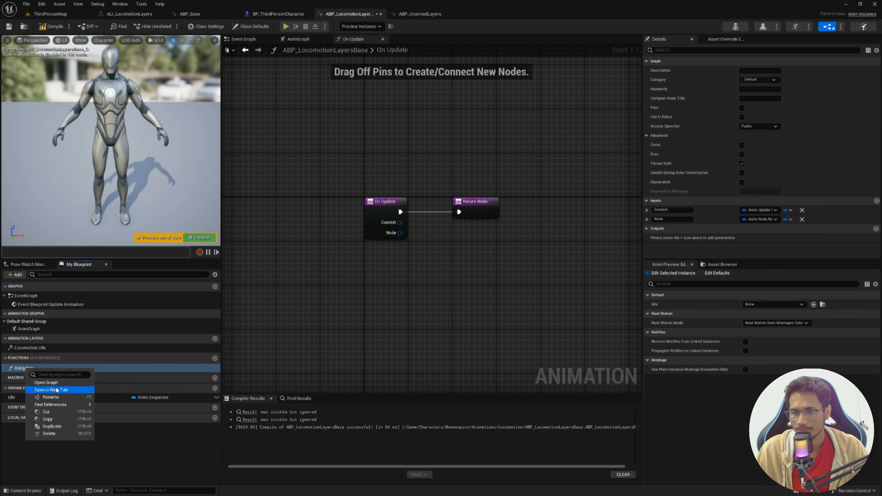
{"action": "left_click", "coordinate": [59, 398]}
{"action": "type", "text": "UpdateIdleAn"}
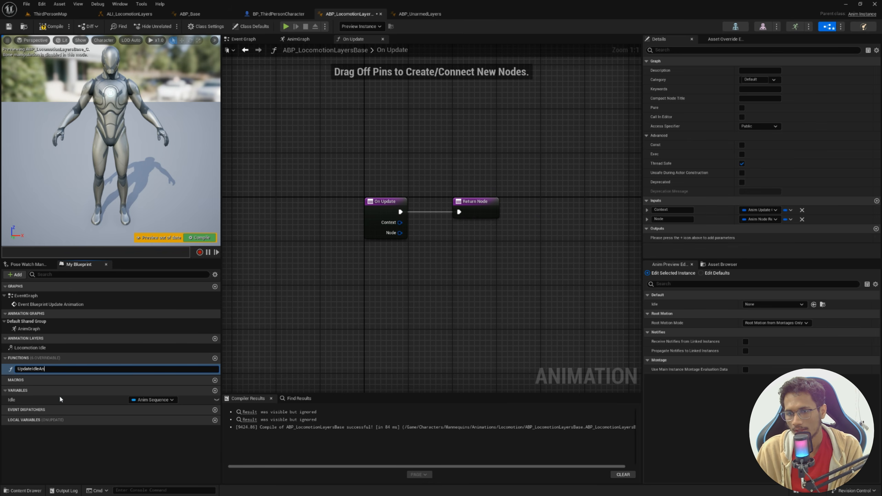
{"action": "type", "text": "im"}
{"action": "key", "text": "Return"}
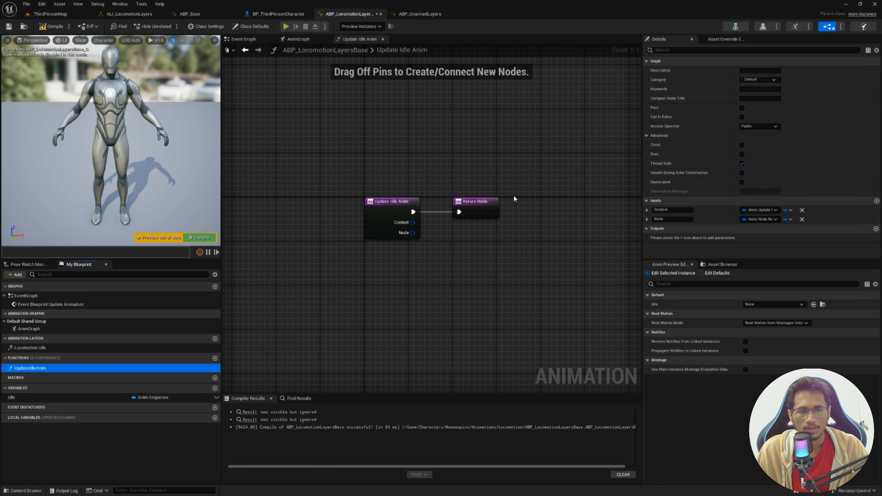
Step: Move the Return Node farther from the Update Idle Anim entry node and break the execution link between them
{"action": "left_click_drag", "start_coordinate": [488, 201], "coordinate": [592, 202]}
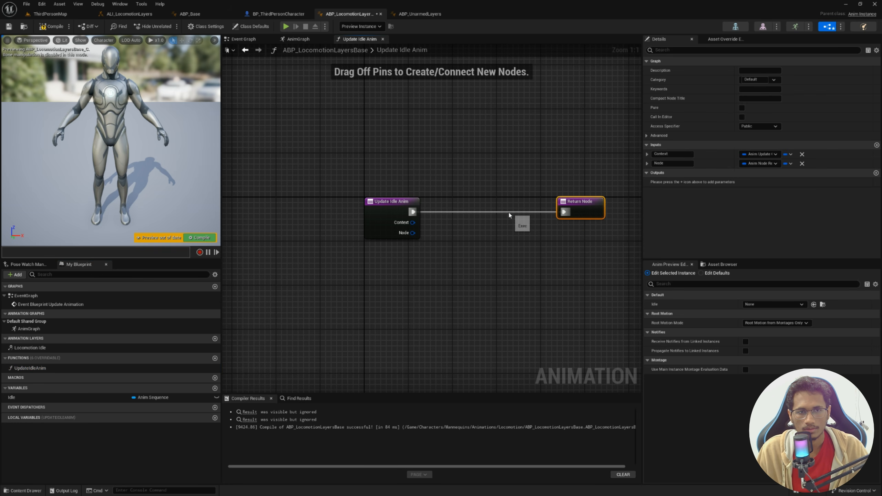
{"action": "right_click_drag", "start_coordinate": [559, 246], "coordinate": [445, 246]}
{"action": "left_click_drag", "start_coordinate": [472, 202], "coordinate": [548, 202]}
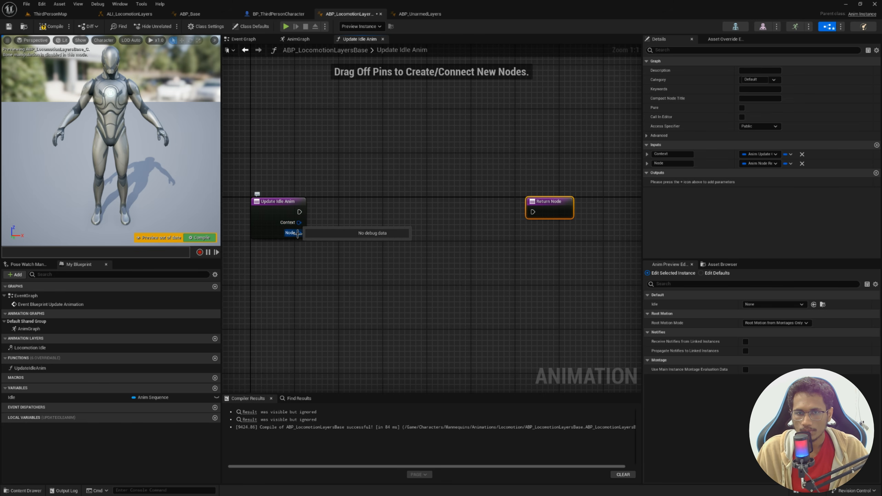
Step: From the Node output of Update Idle Anim, add the pure Convert to Sequence Player node
{"action": "left_click_drag", "start_coordinate": [298, 233], "coordinate": [376, 263]}
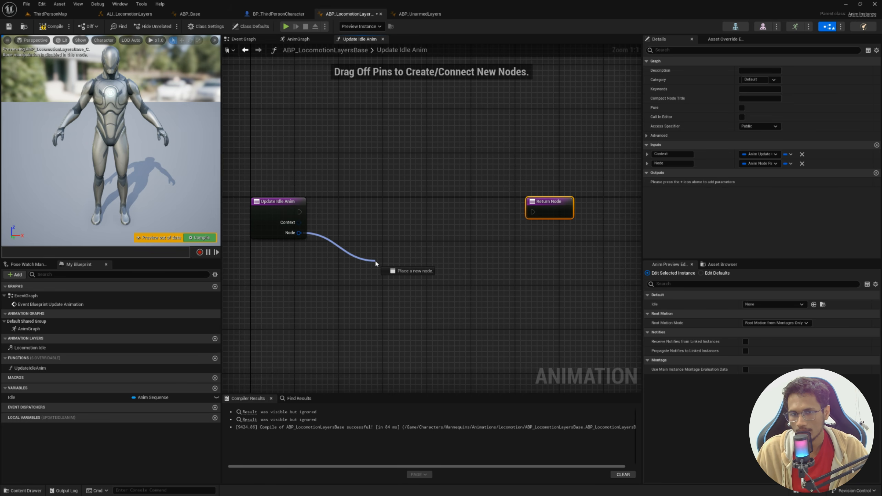
{"action": "left_click_drag", "start_coordinate": [376, 263], "coordinate": [375, 263]}
{"action": "type", "text": "c"}
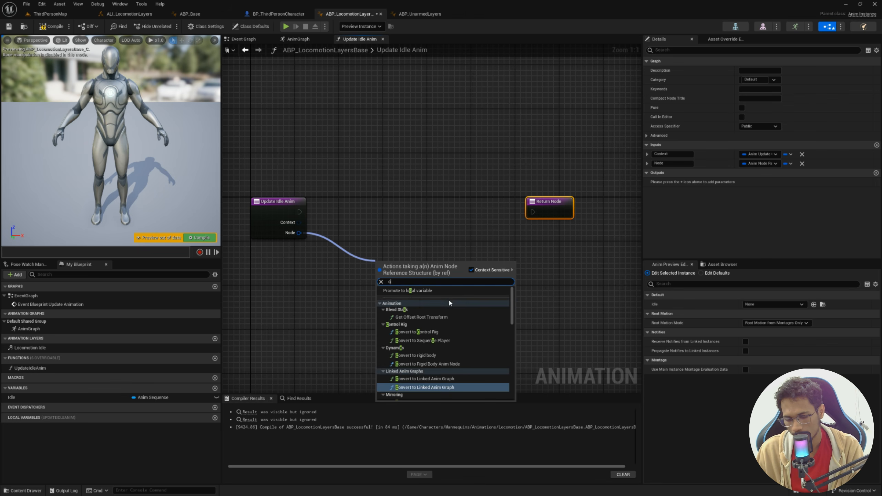
{"action": "type", "text": "onvert t"}
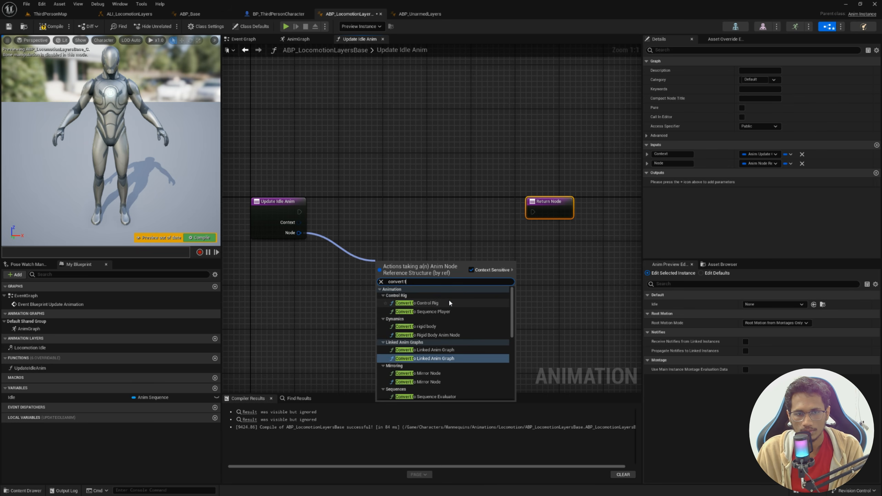
{"action": "type", "text": "o seq"}
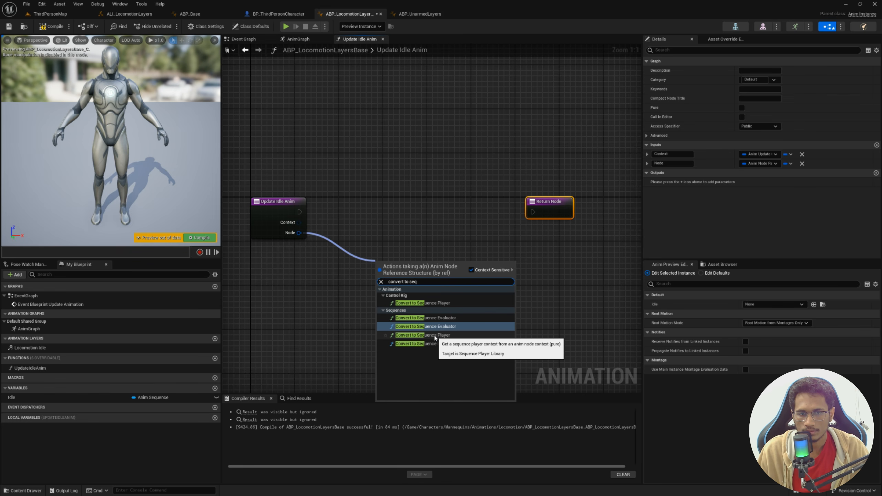
{"action": "left_click", "coordinate": [435, 335]}
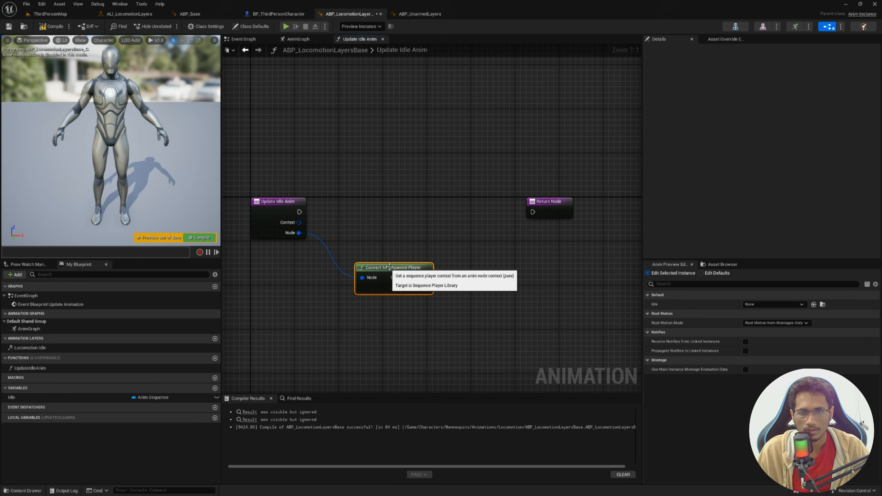
Step: Add a Branch whose Condition comes from the conversion's Result and move the Return Node farther away to make room
{"action": "left_click_drag", "start_coordinate": [560, 198], "coordinate": [602, 199]}
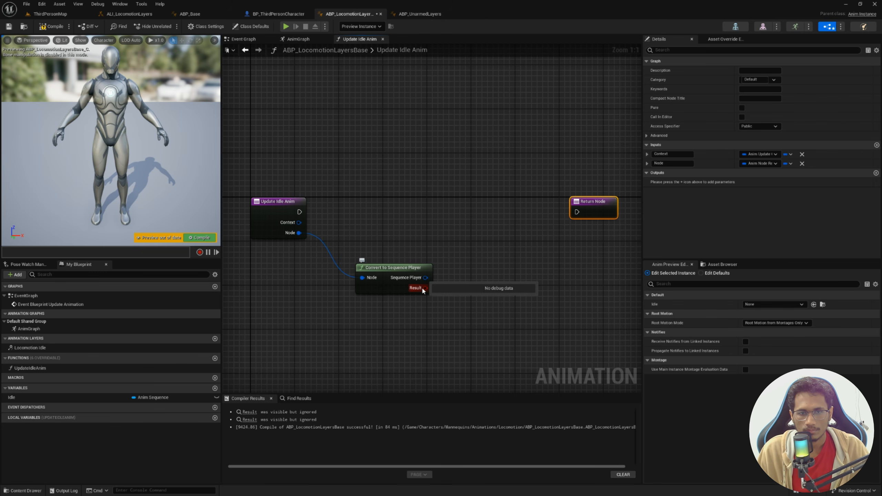
{"action": "left_click_drag", "start_coordinate": [426, 287], "coordinate": [442, 201]}
{"action": "type", "text": "Branc"}
{"action": "key", "text": "Return"}
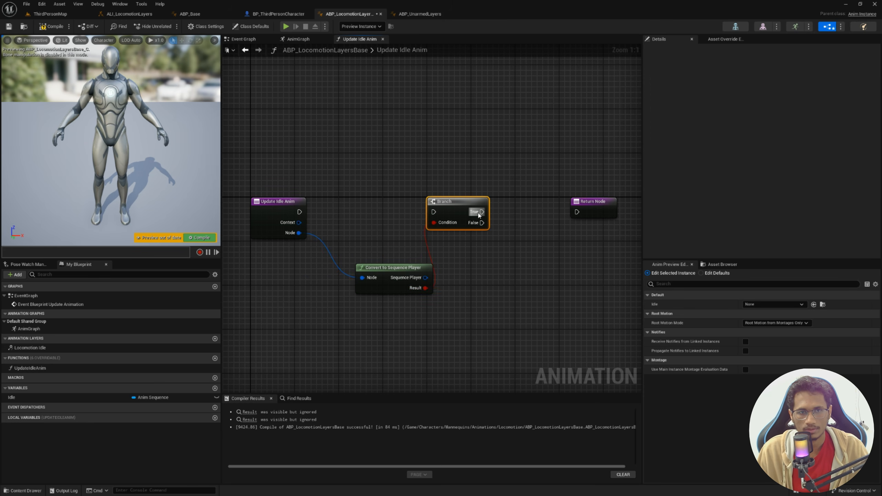
{"action": "left_click_drag", "start_coordinate": [643, 208], "coordinate": [731, 209]}
{"action": "left_click_drag", "start_coordinate": [593, 202], "coordinate": [675, 202]}
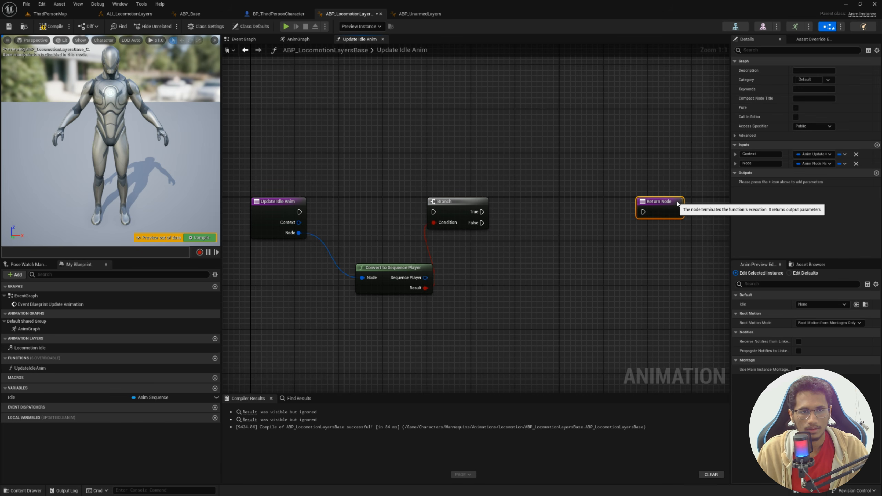
Step: Add the sequence player version of Set Sequence with Inertial Blending between the Branch's True output and the Return Node, and tidy the node layout
{"action": "left_click_drag", "start_coordinate": [482, 211], "coordinate": [557, 211]}
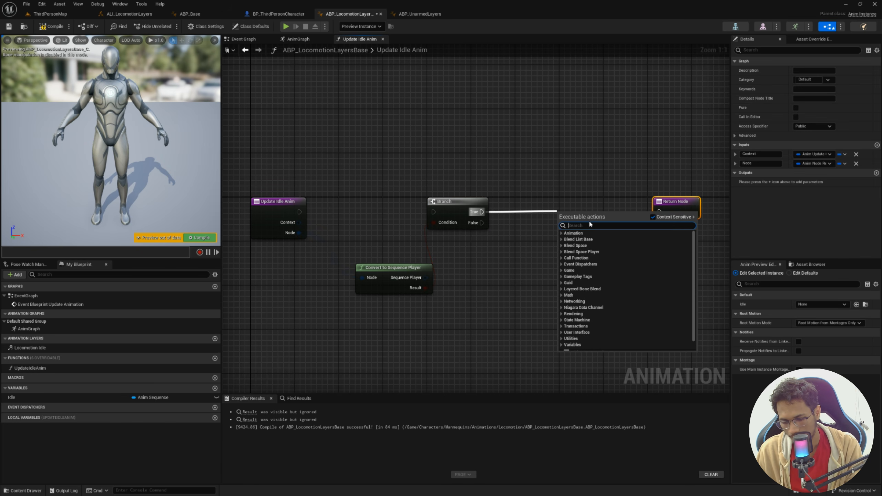
{"action": "type", "text": "Sequ"}
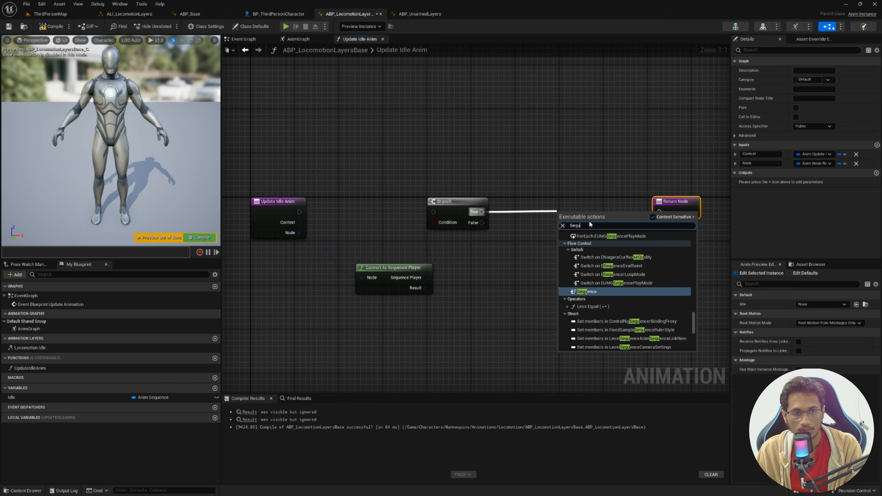
{"action": "type", "text": "ence with"}
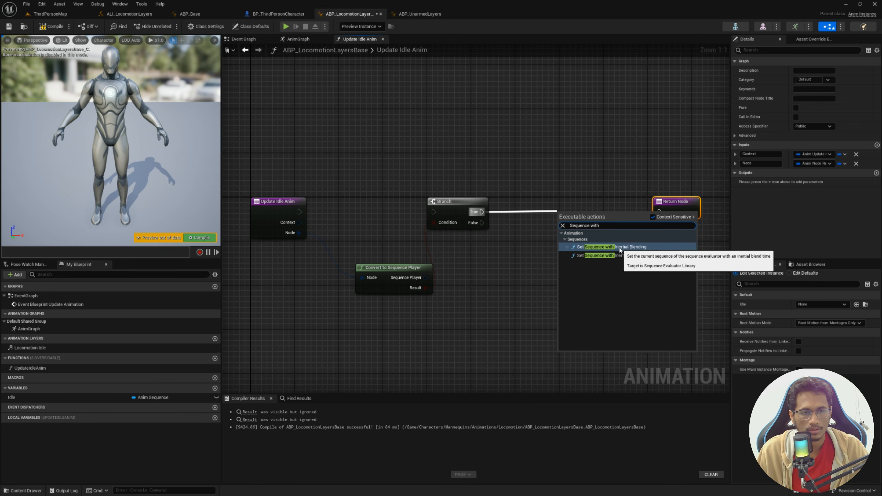
{"action": "left_click", "coordinate": [604, 256]}
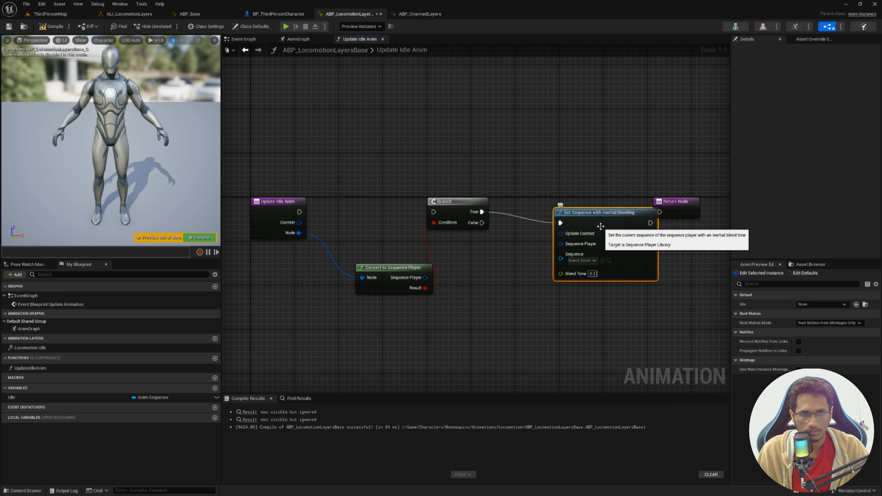
{"action": "left_click_drag", "start_coordinate": [601, 226], "coordinate": [556, 215]}
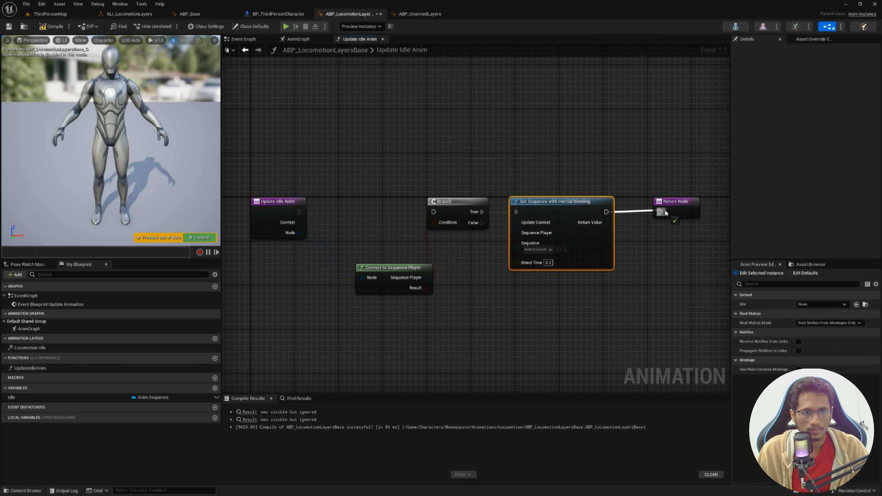
{"action": "left_click_drag", "start_coordinate": [659, 212], "coordinate": [660, 212]}
{"action": "left_click_drag", "start_coordinate": [564, 202], "coordinate": [574, 203]}
{"action": "left_click_drag", "start_coordinate": [400, 269], "coordinate": [373, 245]}
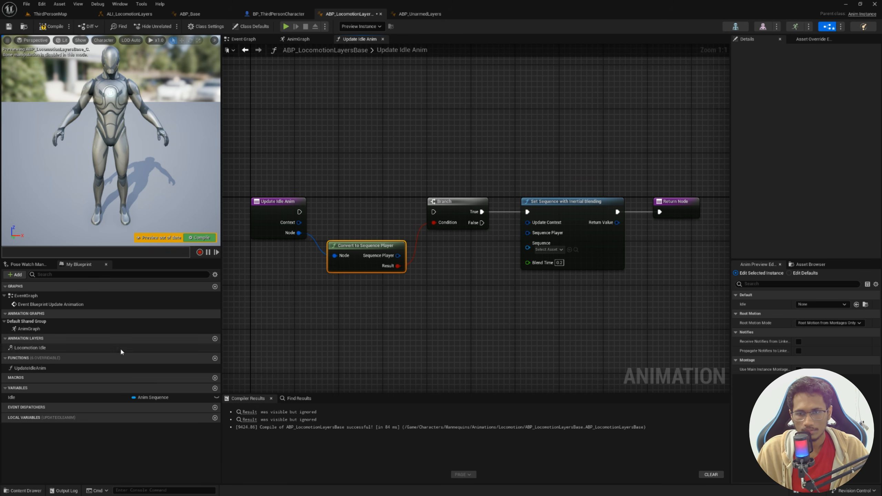
Step: Feed a getter of the Idle variable into the Sequence input and the converted Sequence Player into the Sequence Player input of the Set Sequence node
{"action": "left_click_drag", "start_coordinate": [58, 396], "coordinate": [279, 350], "text": "ctrl"}
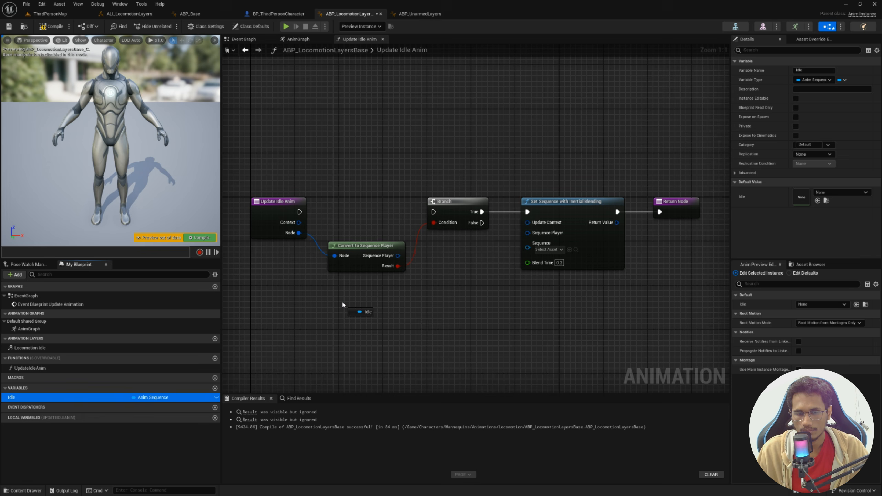
{"action": "left_click", "coordinate": [368, 303]}
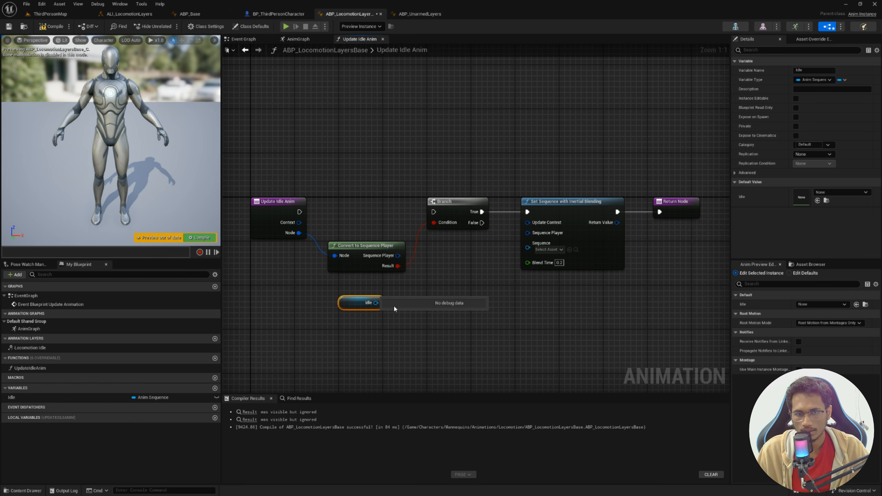
{"action": "left_click_drag", "start_coordinate": [376, 303], "coordinate": [528, 251]}
{"action": "left_click_drag", "start_coordinate": [349, 308], "coordinate": [459, 257]}
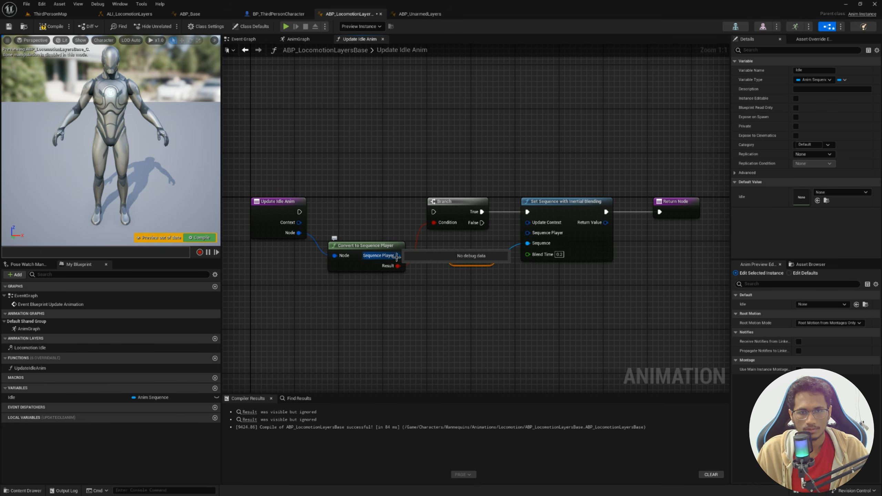
{"action": "left_click_drag", "start_coordinate": [396, 256], "coordinate": [528, 233]}
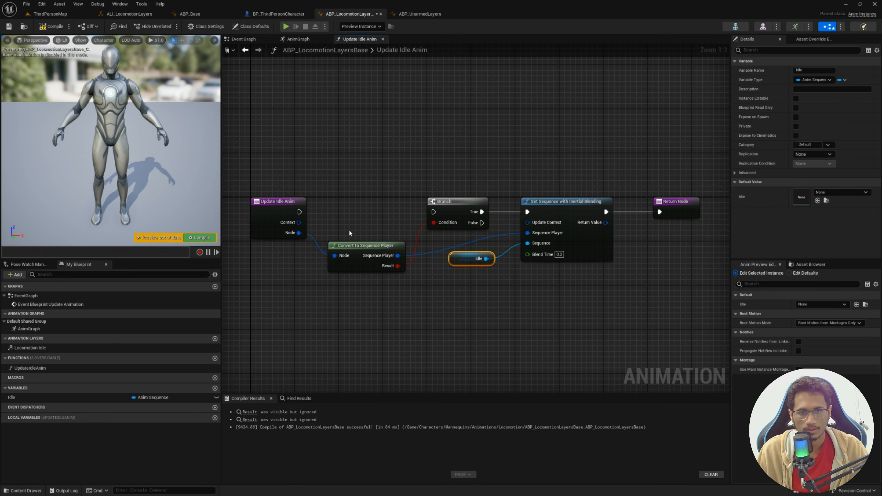
Step: Connect Update Idle Anim's execution to the Branch and its Context to Update Context, and compile the animation blueprint
{"action": "left_click_drag", "start_coordinate": [298, 211], "coordinate": [434, 211]}
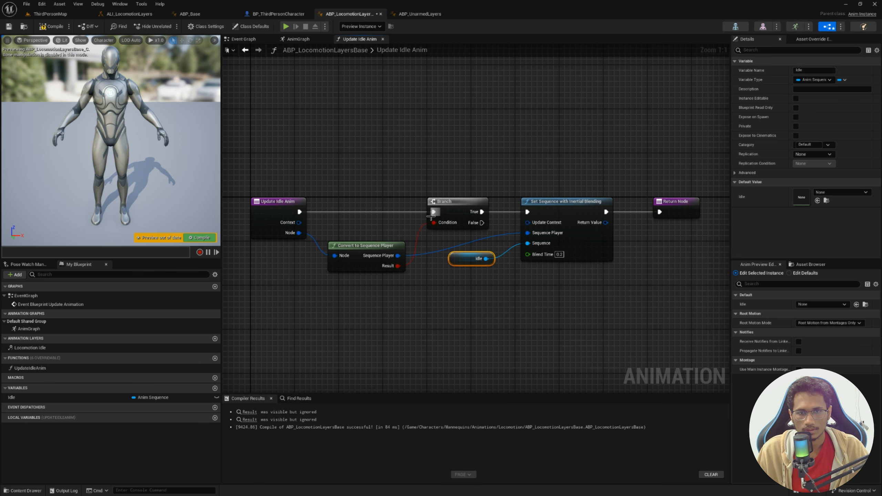
{"action": "left_click_drag", "start_coordinate": [301, 222], "coordinate": [527, 223]}
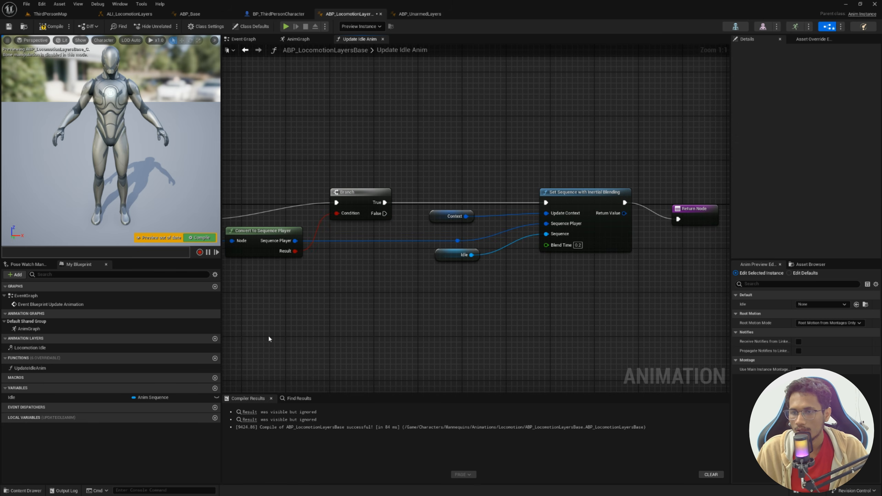
{"action": "left_click", "coordinate": [203, 238]}
{"action": "right_click_drag", "start_coordinate": [401, 300], "coordinate": [502, 312]}
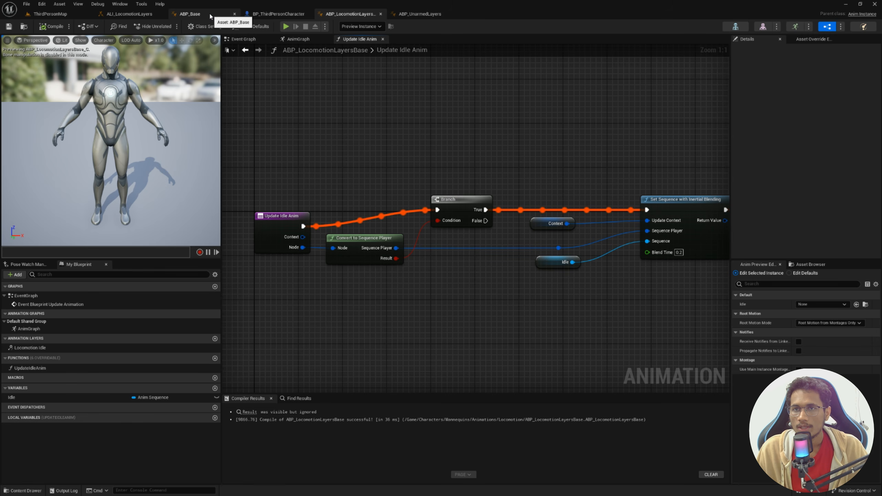
Step: Switch to BP_ThirdPersonCharacter, play the game to check the character's idle pose, and stop the session
{"action": "left_click", "coordinate": [279, 14]}
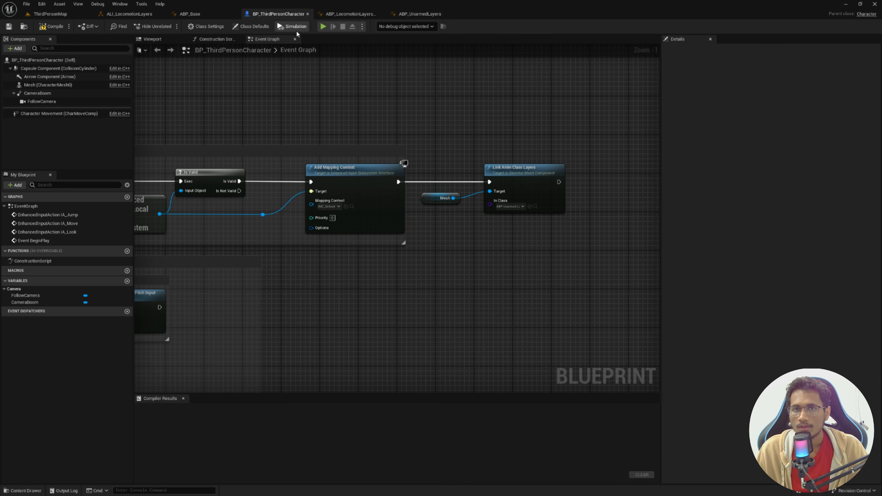
{"action": "left_click", "coordinate": [322, 26]}
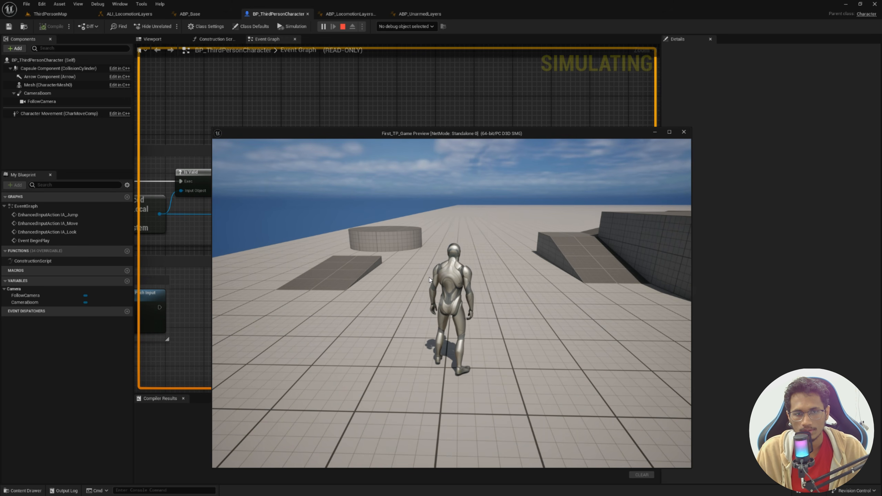
{"action": "key", "text": "Escape"}
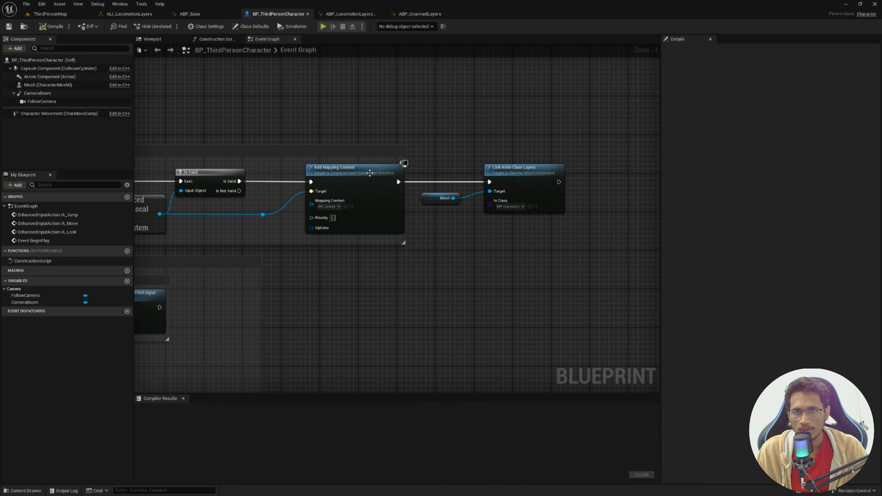
Step: Review the Update Idle Anim graph in ABP_LocomotionLayersBase and the Idle animation default in ABP_UnarmedLayers
{"action": "left_click", "coordinate": [349, 14]}
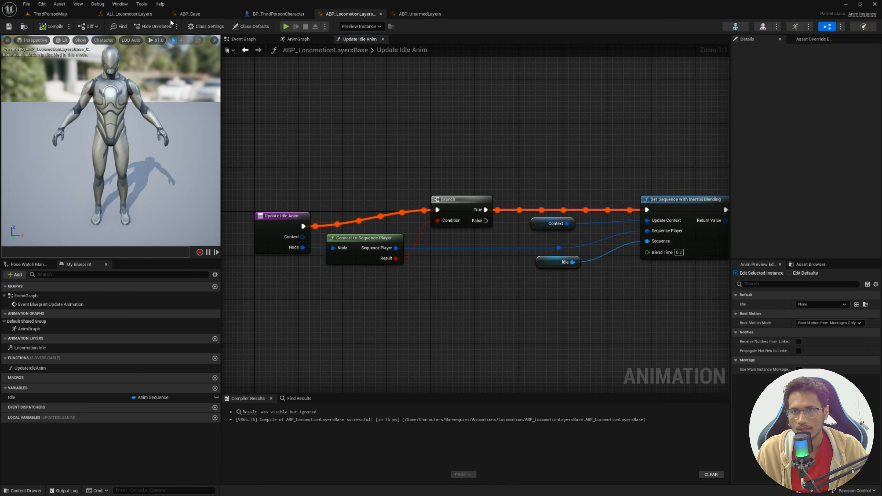
{"action": "left_click", "coordinate": [179, 18]}
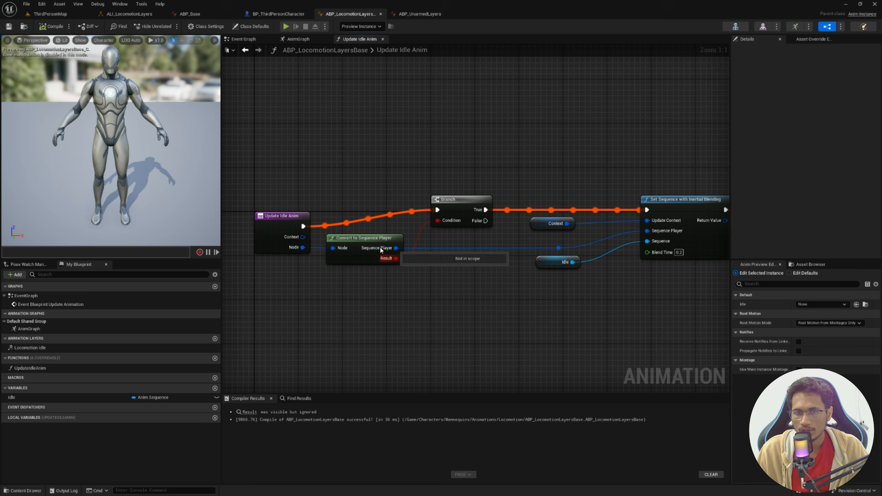
{"action": "left_click", "coordinate": [423, 15]}
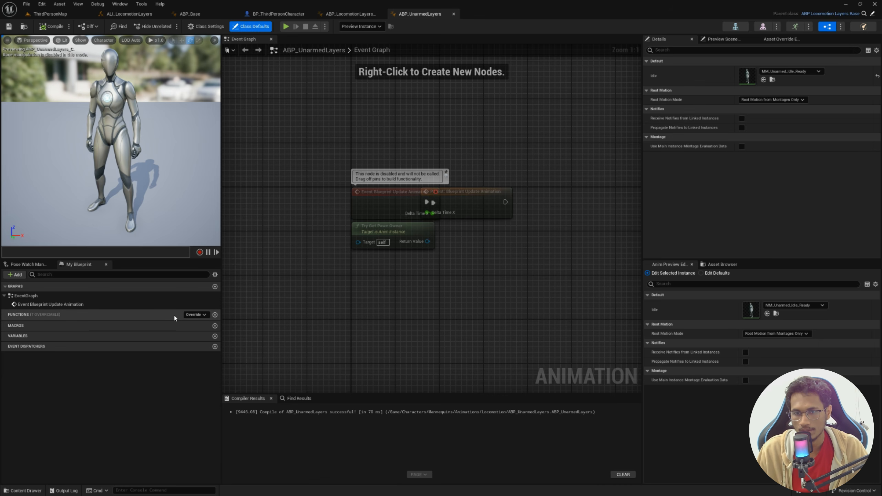
Step: In ABP_Base, delete the MM_Idle sequence player from the Idle state and implement the ALI_LocomotionLayers interface
{"action": "left_click", "coordinate": [190, 14]}
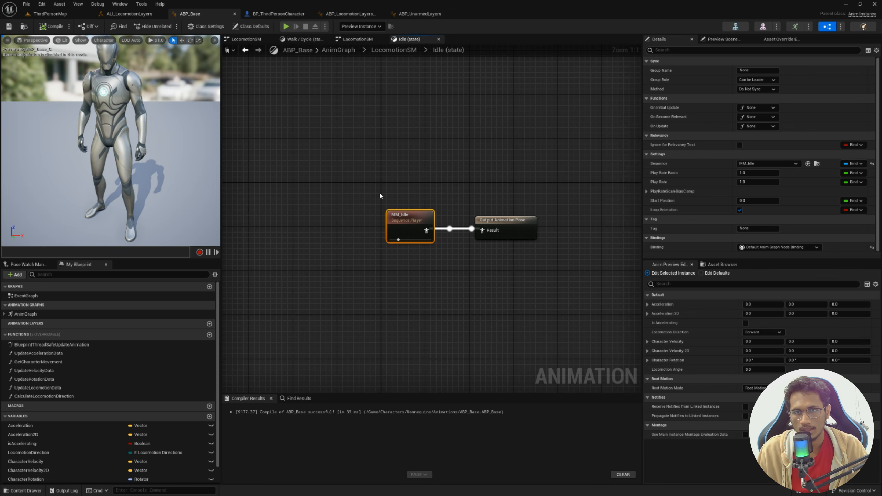
{"action": "key", "text": "Delete"}
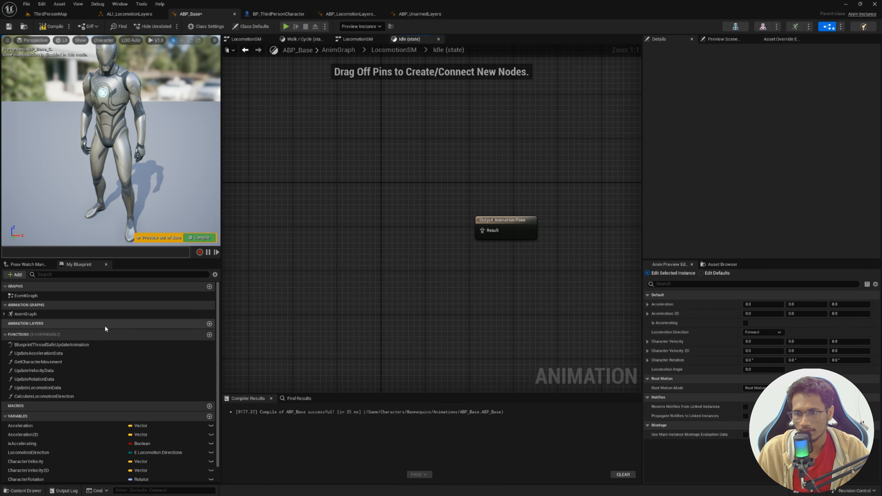
{"action": "scroll", "coordinate": [38, 375], "scroll_direction": "down", "scroll_amount": 1}
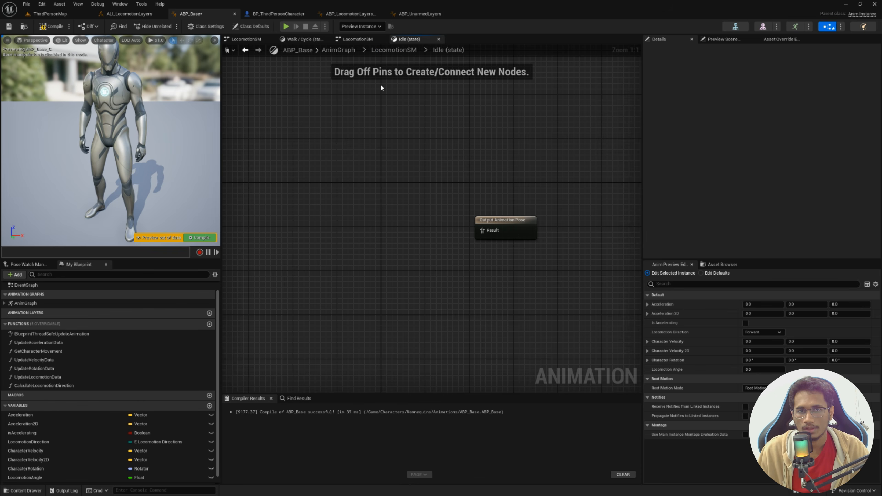
{"action": "left_click", "coordinate": [225, 27]}
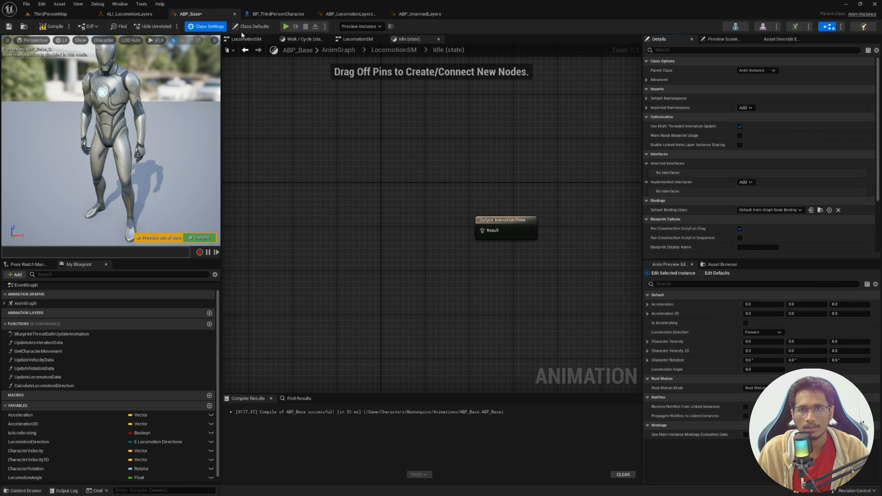
{"action": "left_click", "coordinate": [745, 182]}
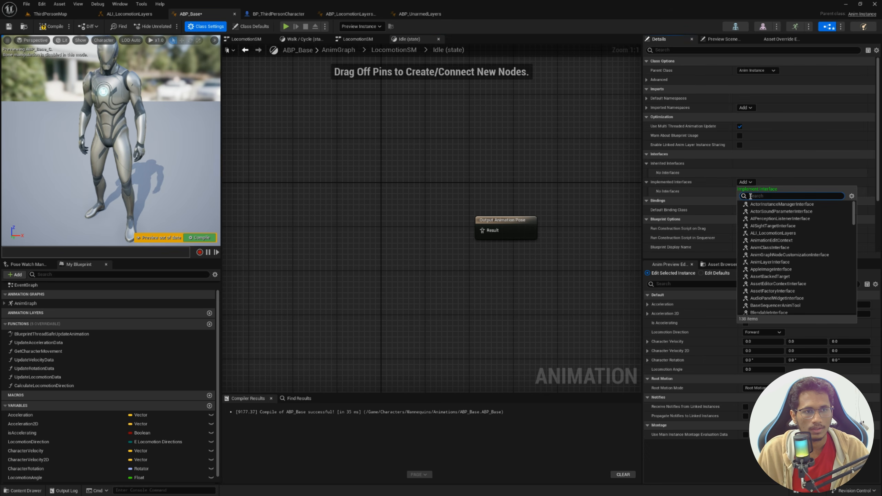
{"action": "left_click", "coordinate": [777, 234]}
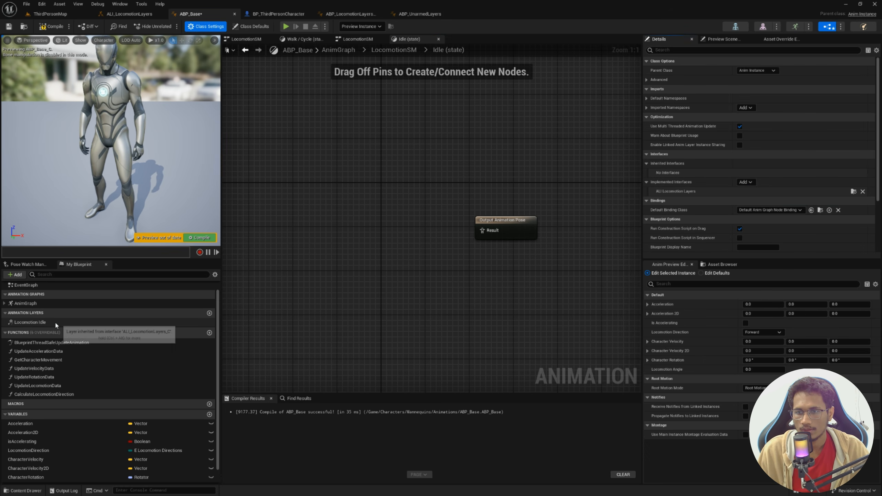
Step: Add the Locomotion Idle layer node to the Idle state, connect it to the Output Animation Pose result and align it
{"action": "left_click_drag", "start_coordinate": [55, 322], "coordinate": [156, 307]}
{"action": "left_click_drag", "start_coordinate": [348, 226], "coordinate": [349, 225]}
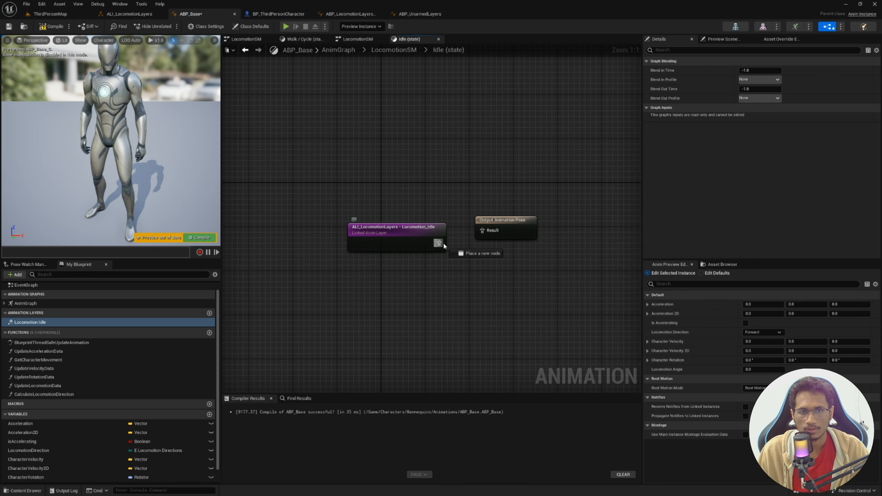
{"action": "left_click_drag", "start_coordinate": [434, 243], "coordinate": [482, 230]}
{"action": "left_click_drag", "start_coordinate": [410, 227], "coordinate": [398, 218]}
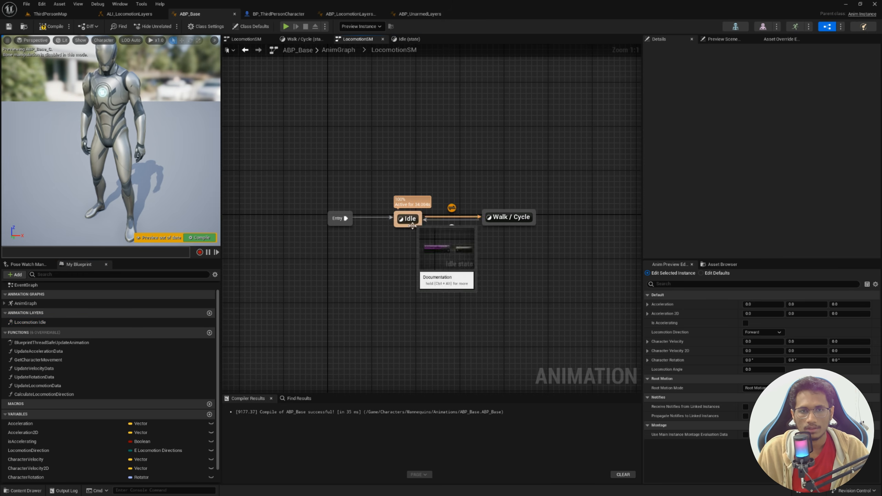
Step: In ABP_Base, inspect the Idle state and the Locomotion Idle layer graph, and compile the animation blueprint
{"action": "double_click", "coordinate": [404, 219]}
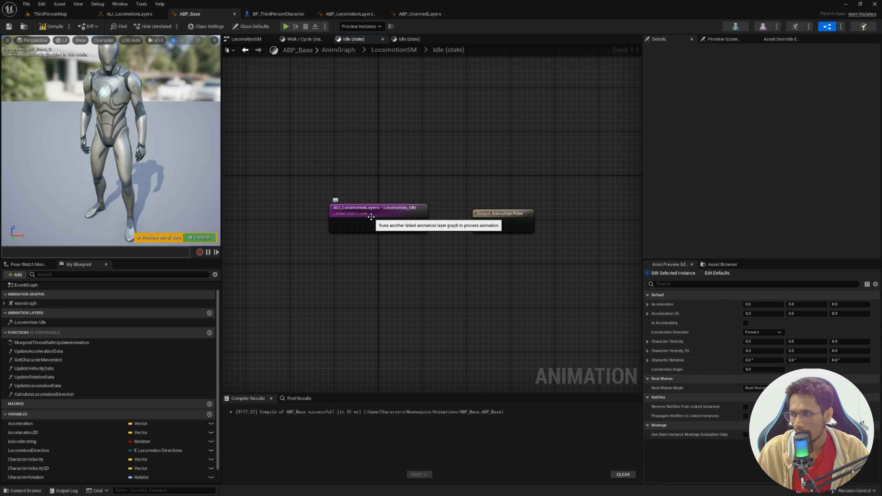
{"action": "double_click", "coordinate": [154, 323]}
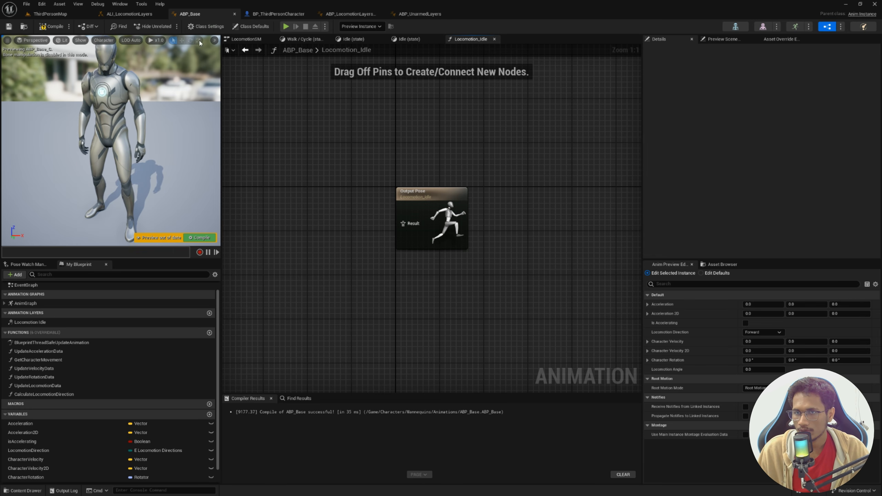
{"action": "left_click", "coordinate": [205, 239]}
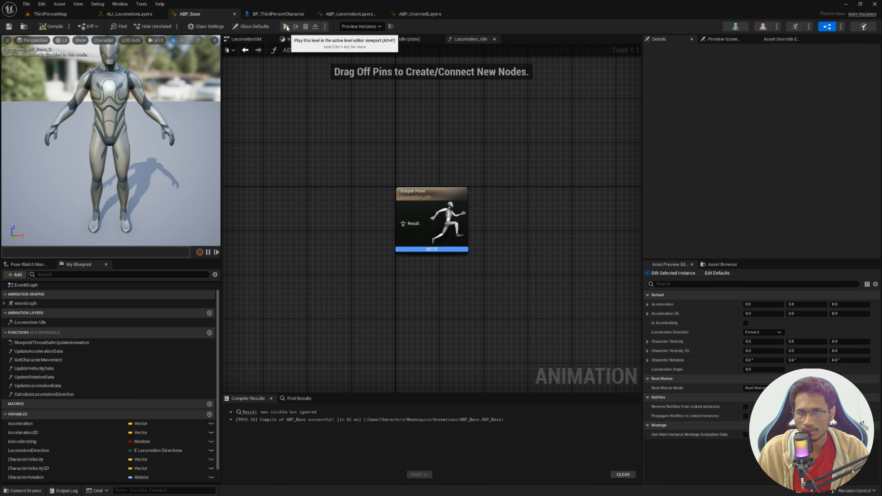
Step: In ABP_LocomotionLayersBase, move the Sequence Player from the AnimGraph into the Locomotion Idle layer, connect it to Output Pose and compile
{"action": "left_click", "coordinate": [350, 14]}
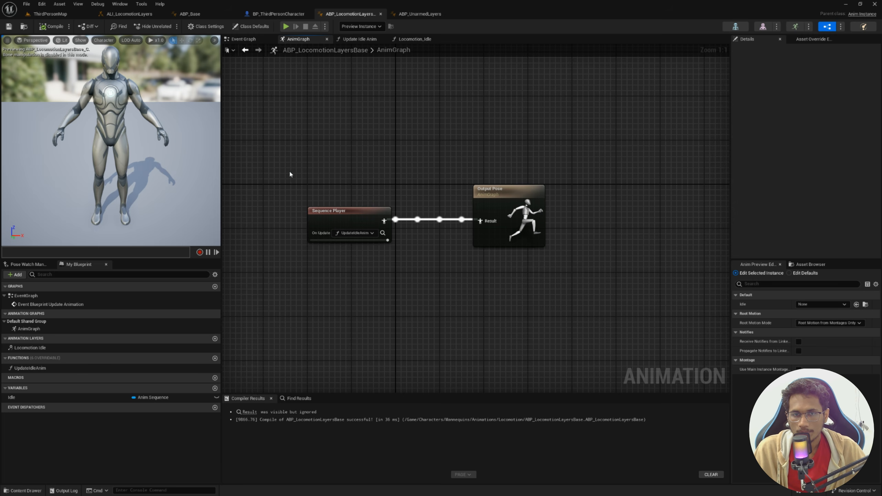
{"action": "left_click_drag", "start_coordinate": [288, 171], "coordinate": [410, 265]}
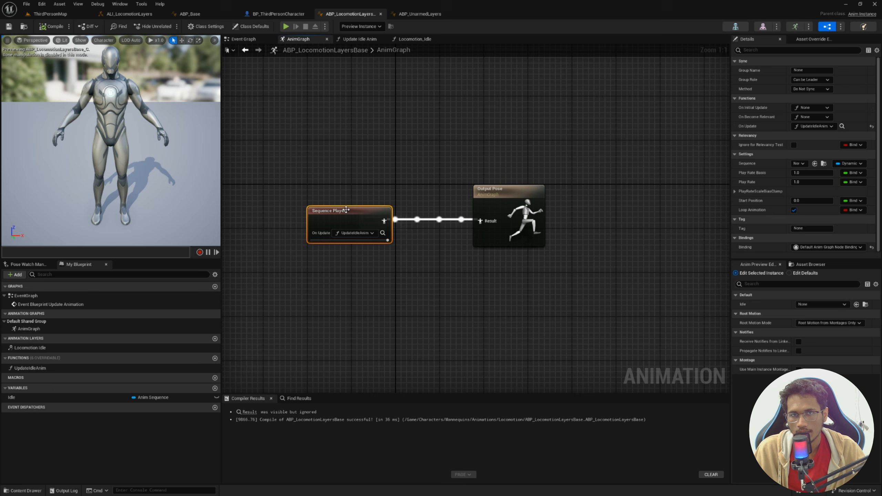
{"action": "key", "text": "Delete"}
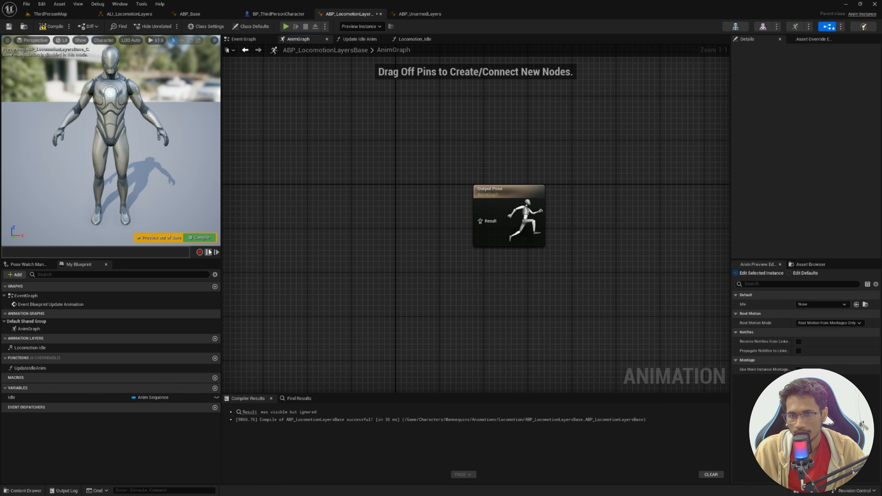
{"action": "double_click", "coordinate": [136, 347]}
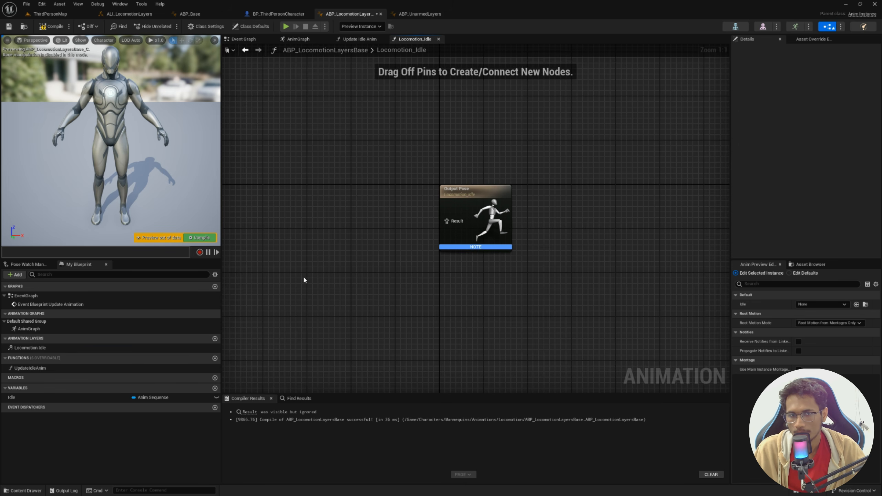
{"action": "key", "text": "ctrl+v"}
{"action": "left_click_drag", "start_coordinate": [451, 235], "coordinate": [324, 211]}
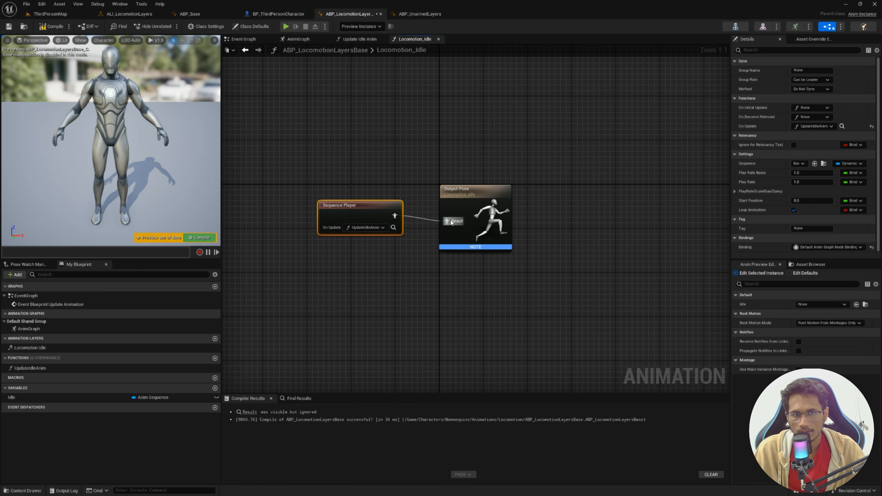
{"action": "left_click_drag", "start_coordinate": [451, 209], "coordinate": [473, 203]}
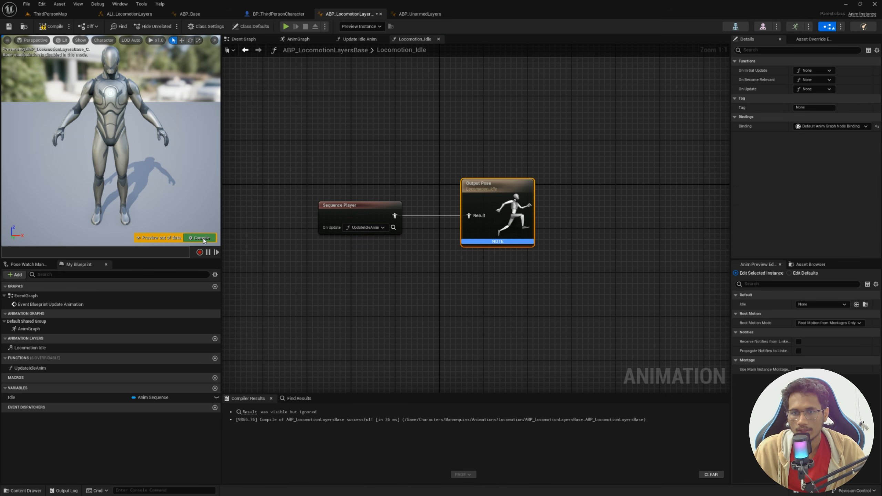
{"action": "left_click", "coordinate": [202, 238]}
Step: Play the game to test the character's idle animation, stop it, and review ABP_Base's Idle state and ABP_UnarmedLayers' Idle default
{"action": "left_click", "coordinate": [286, 27]}
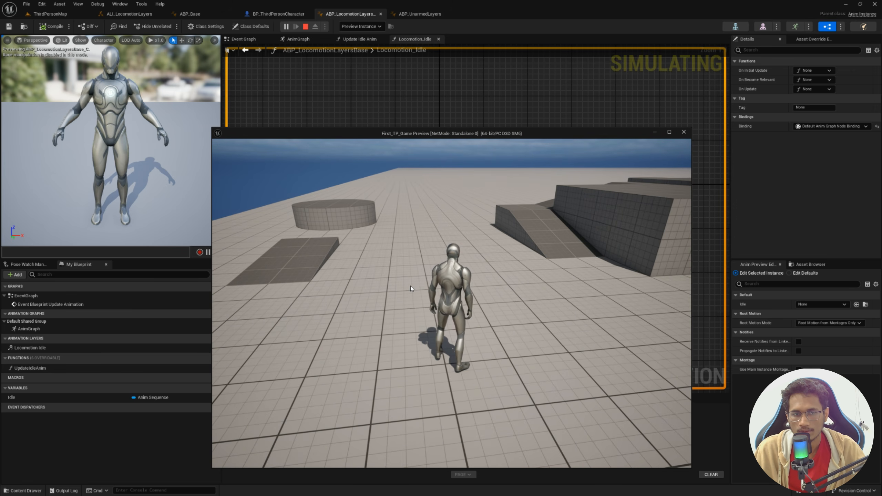
{"action": "key", "text": "w"}
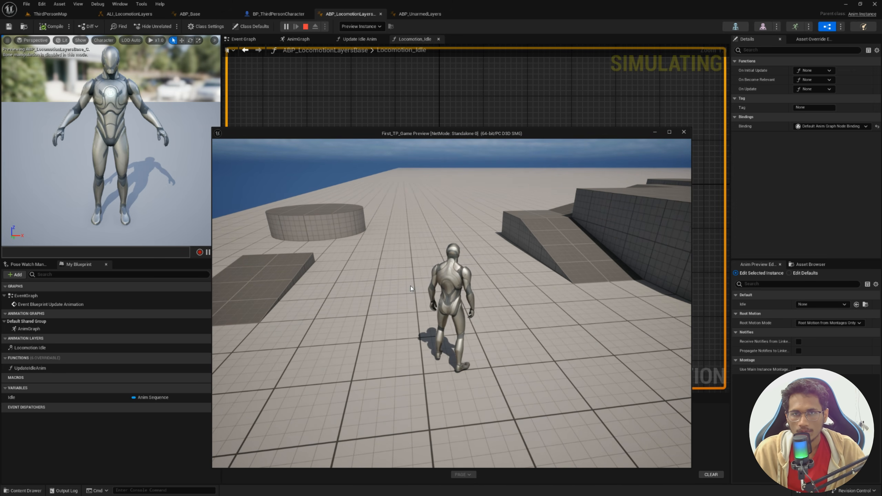
{"action": "key", "text": "Escape"}
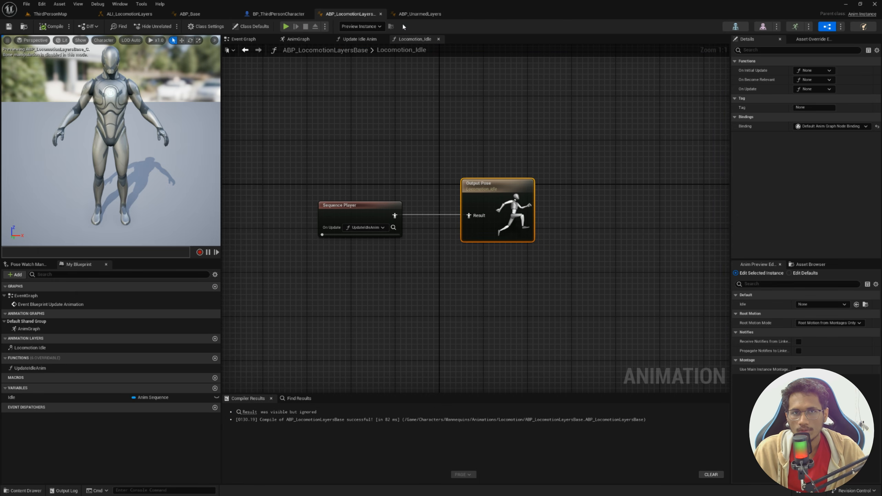
{"action": "left_click", "coordinate": [189, 14]}
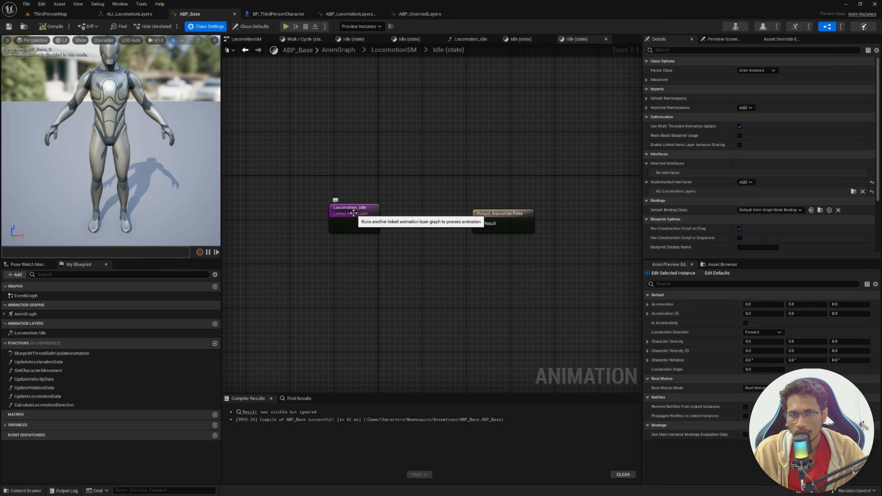
{"action": "left_click", "coordinate": [419, 17]}
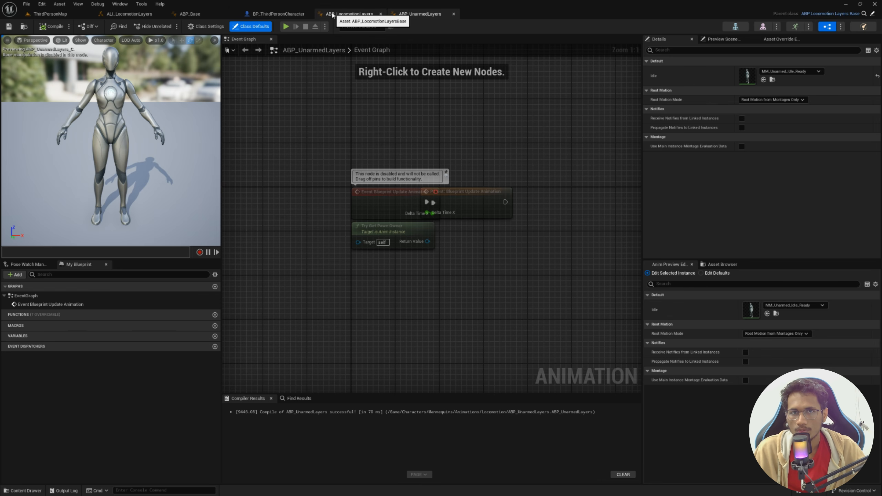
Step: In ABP_LocomotionLayersBase's Locomotion Idle layer, disconnect the Sequence Player from Output Pose, test the game, stop it and reconnect the two nodes
{"action": "left_click", "coordinate": [349, 14]}
{"action": "left_click", "coordinate": [430, 215], "text": "alt"}
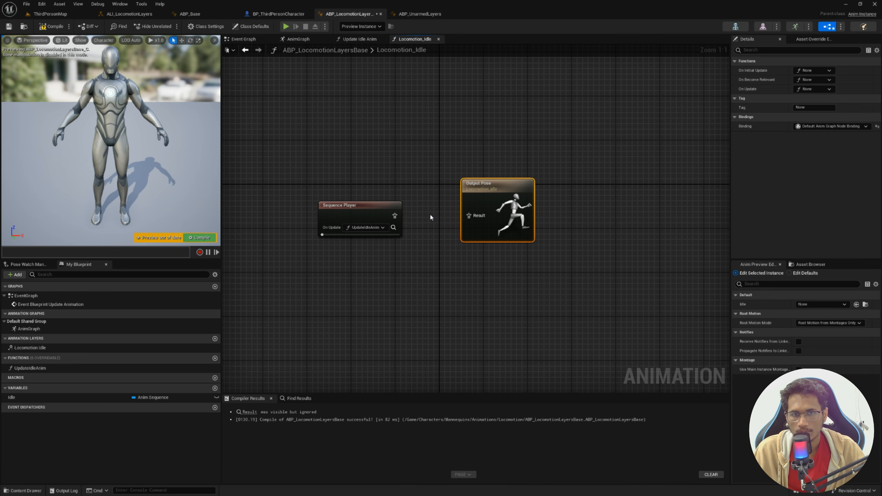
{"action": "left_click", "coordinate": [285, 27]}
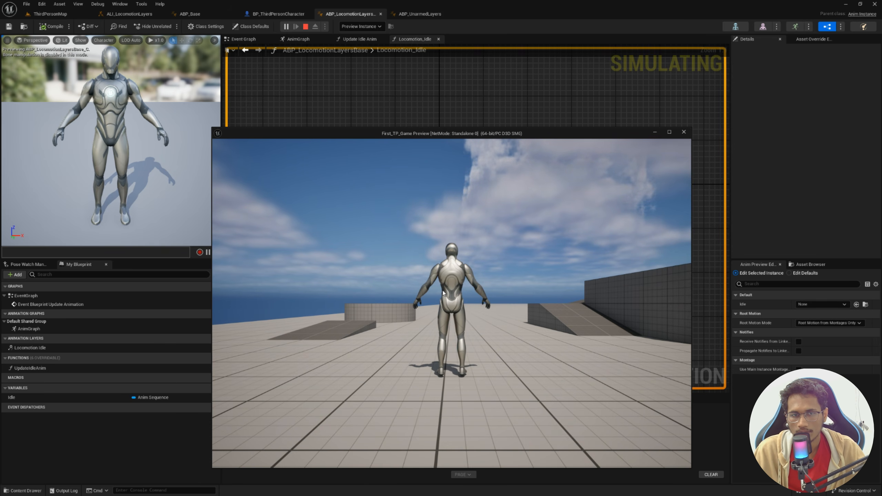
{"action": "key", "text": "Escape"}
{"action": "left_click_drag", "start_coordinate": [394, 215], "coordinate": [472, 218]}
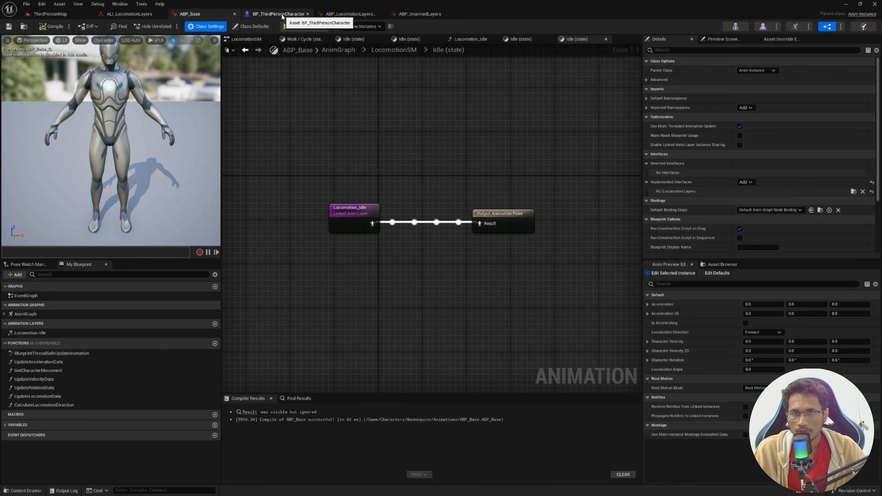
Step: In BP_ThirdPersonCharacter, disconnect Link Anim Class Layers from Add Mapping Context, compile, play the game to check the pose, and stop it
{"action": "left_click", "coordinate": [282, 14]}
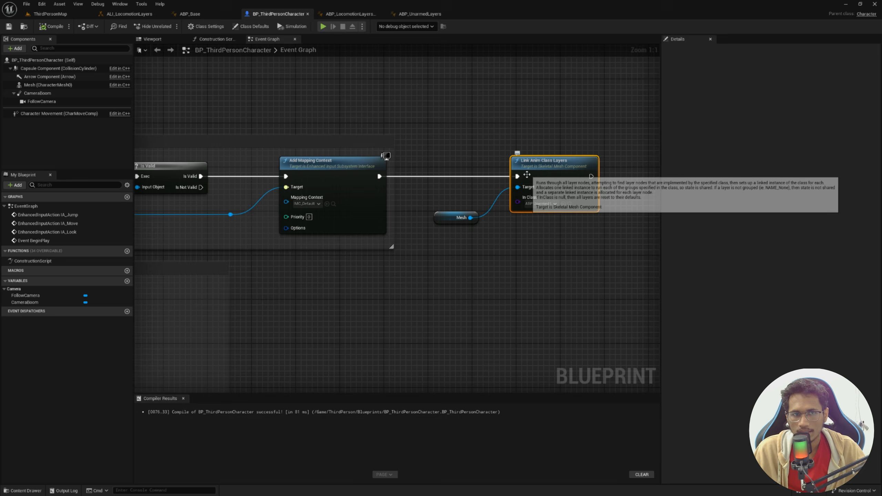
{"action": "left_click", "coordinate": [455, 177], "text": "alt"}
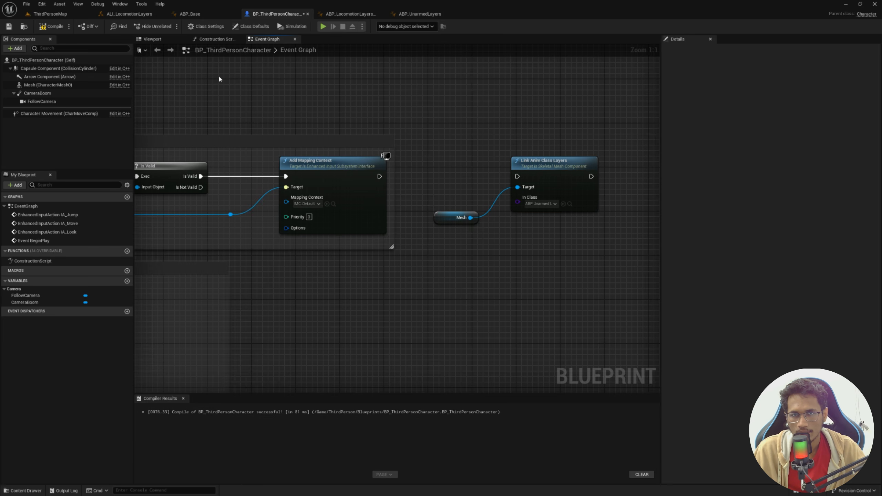
{"action": "left_click", "coordinate": [52, 26]}
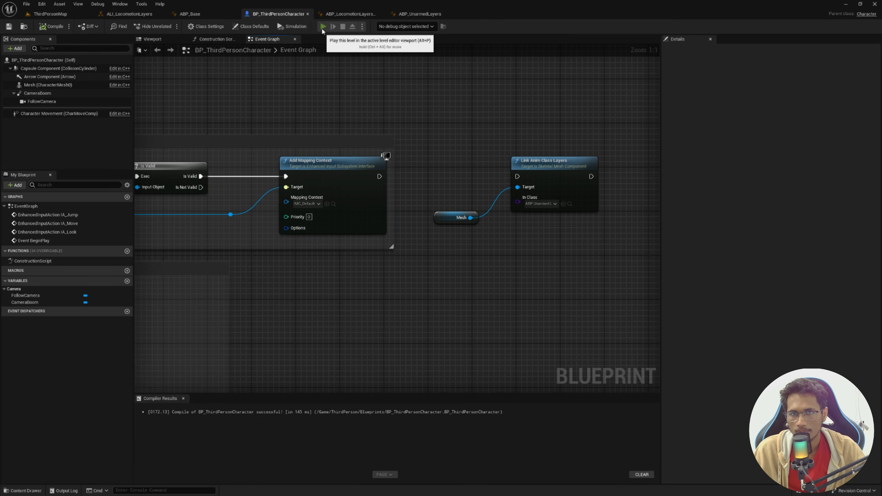
{"action": "left_click", "coordinate": [323, 27]}
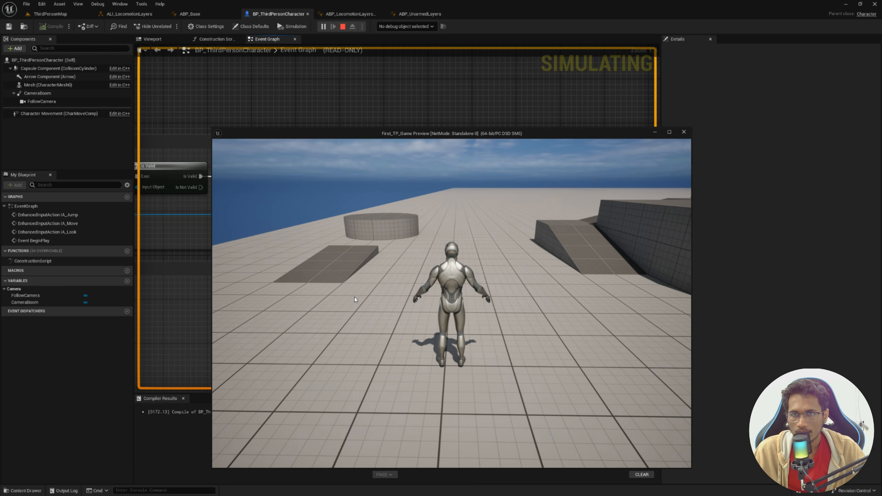
{"action": "key", "text": "Escape"}
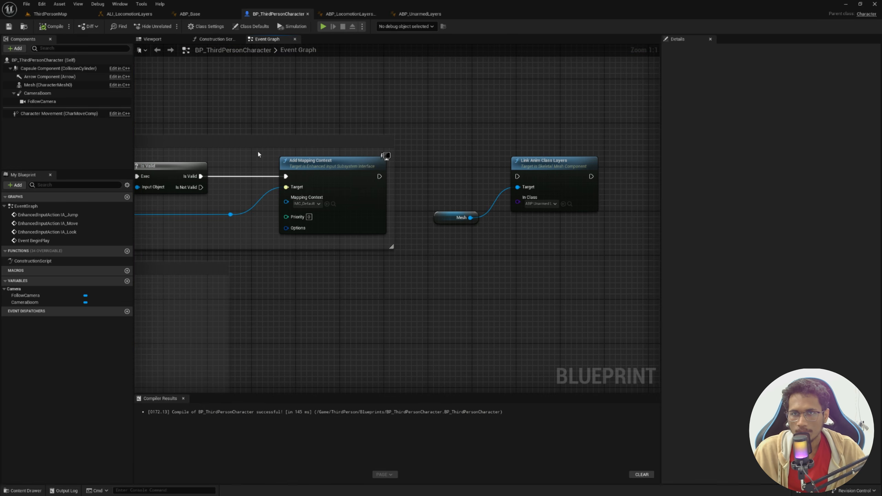
Step: Compare the Locomotion Idle layer graph in ABP_Base with the one in ABP_LocomotionLayersBase
{"action": "left_click", "coordinate": [199, 13]}
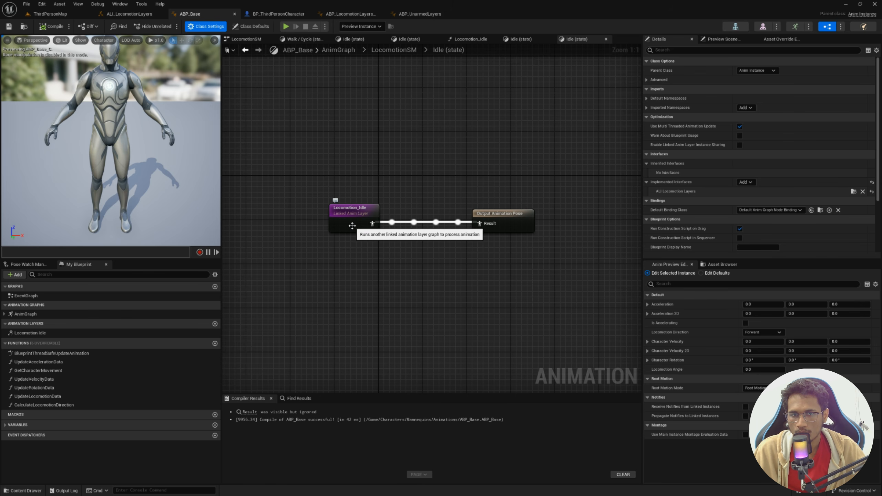
{"action": "double_click", "coordinate": [87, 333]}
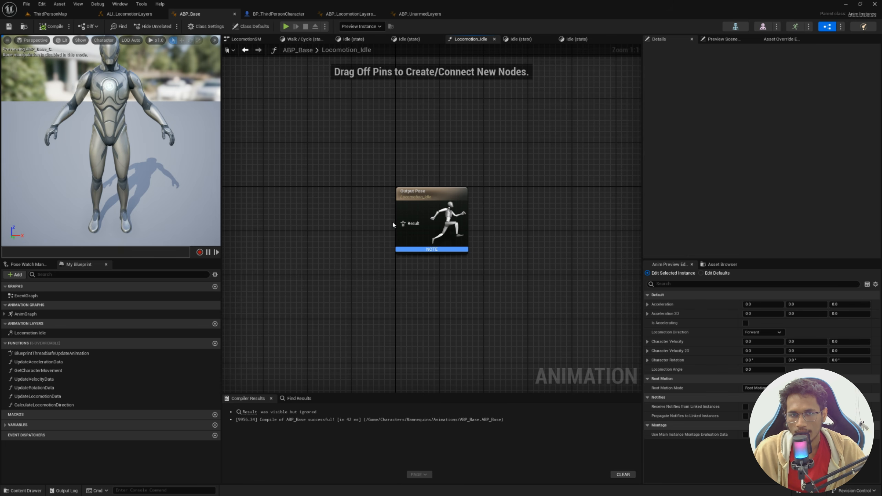
{"action": "left_click", "coordinate": [295, 14]}
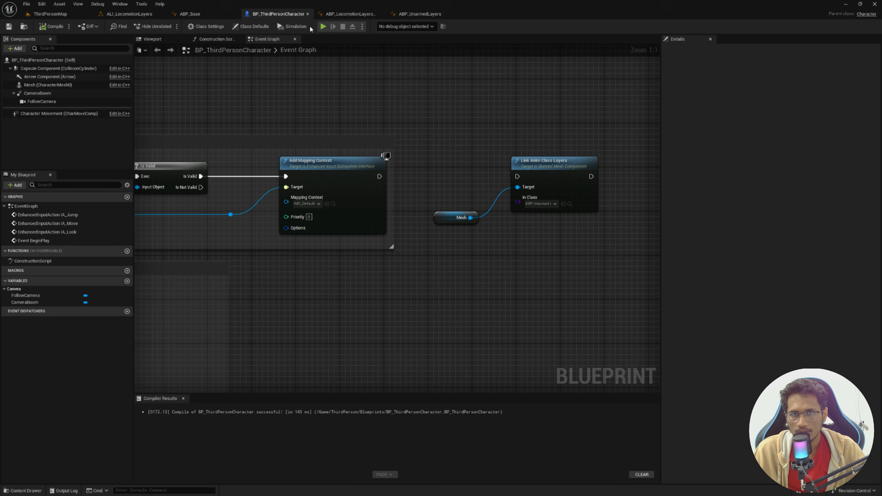
{"action": "left_click", "coordinate": [349, 13]}
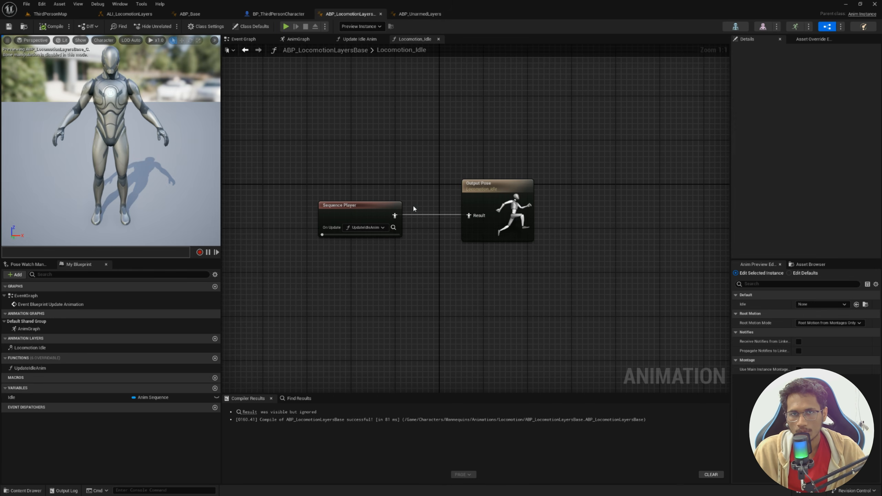
Step: In BP_ThirdPersonCharacter, reconnect Add Mapping Context to Link Anim Class Layers, compile, and play the game to view the idle pose
{"action": "left_click", "coordinate": [277, 14]}
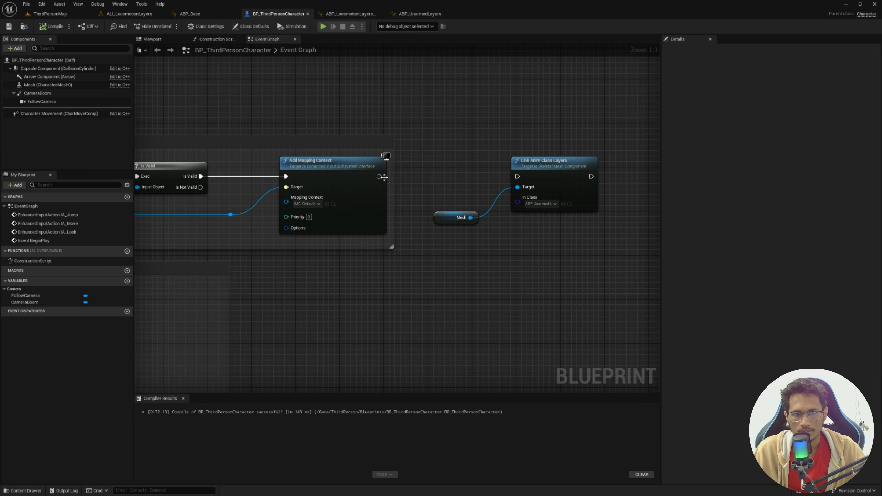
{"action": "left_click_drag", "start_coordinate": [380, 176], "coordinate": [517, 177]}
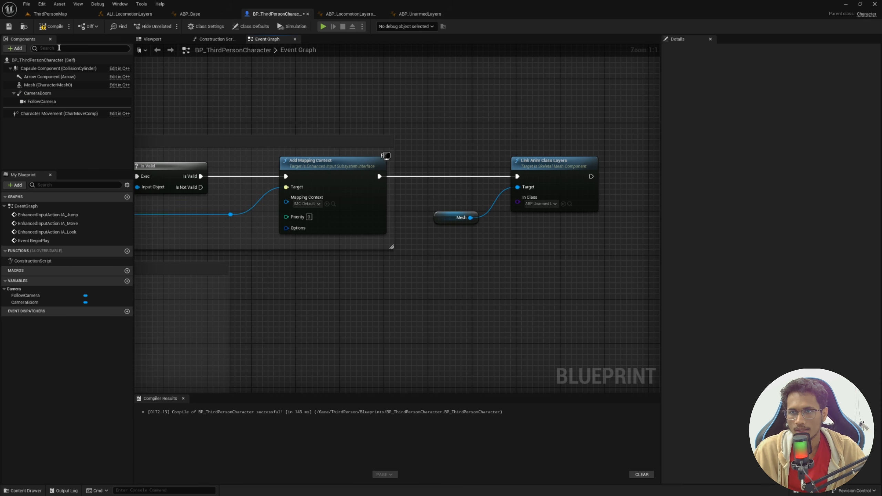
{"action": "left_click", "coordinate": [51, 26]}
{"action": "left_click", "coordinate": [322, 26]}
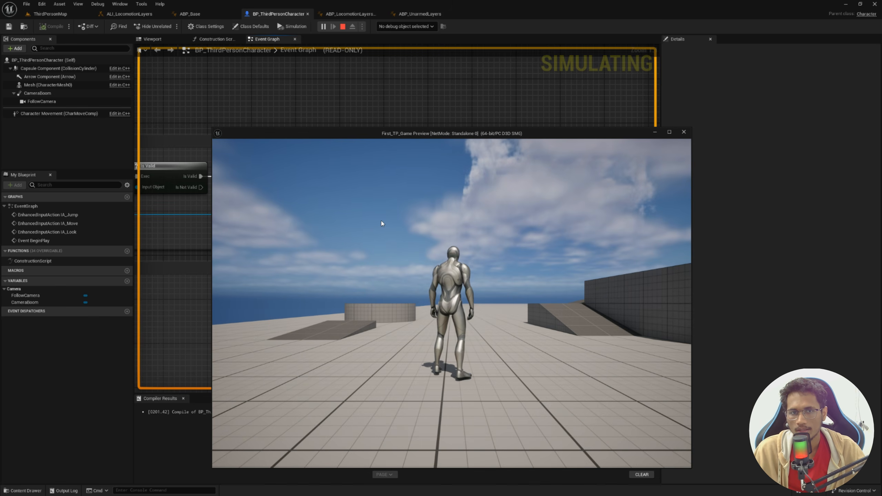
{"action": "left_click_drag", "start_coordinate": [381, 222], "coordinate": [417, 298]}
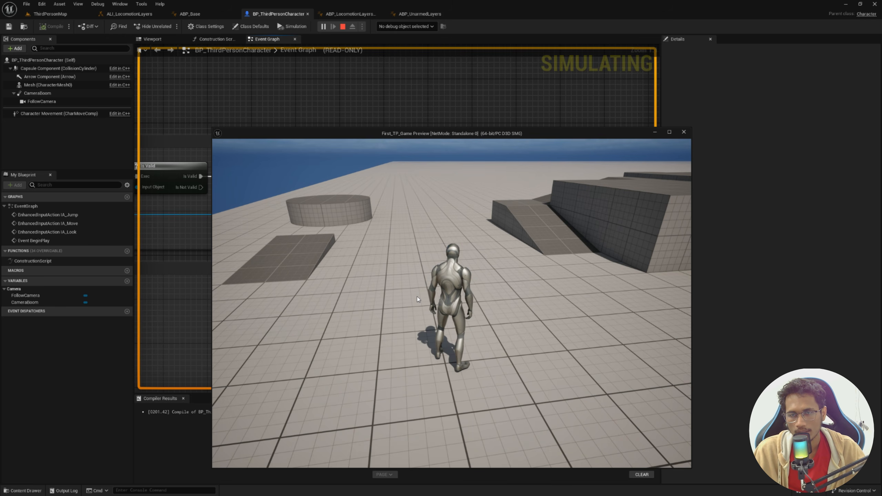